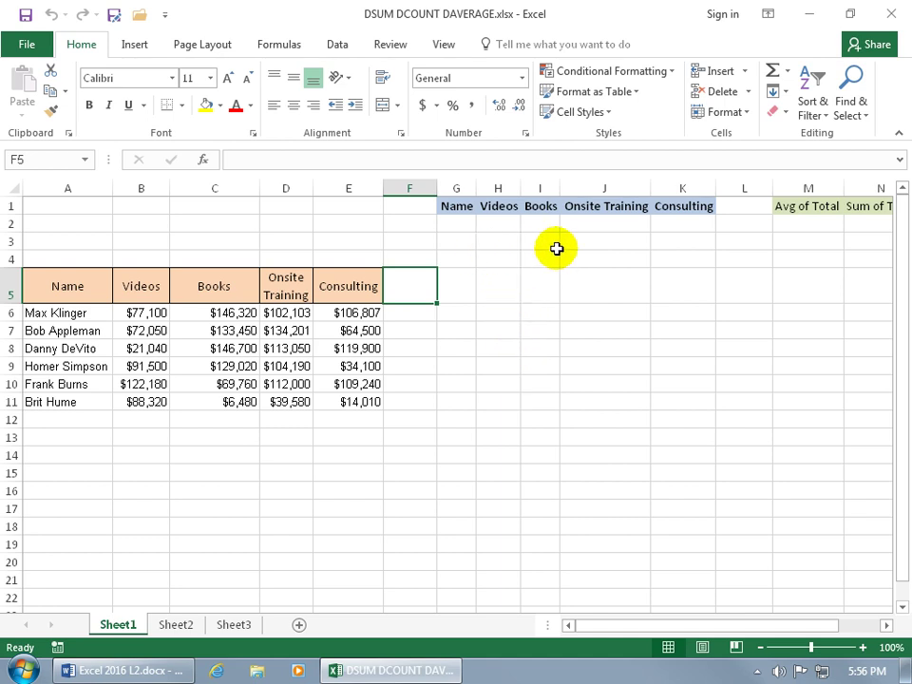
- Review the Videos sales figures, the table's header row and the criteria headers
{"action": "left_click_drag", "start_coordinate": [148, 313], "coordinate": [148, 400]}
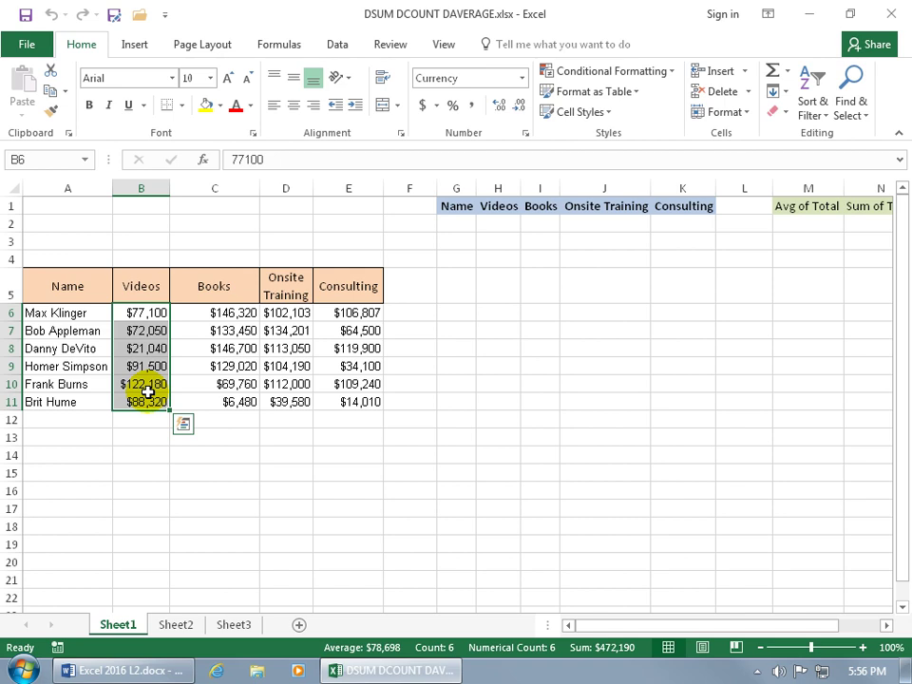
{"action": "left_click", "coordinate": [503, 225]}
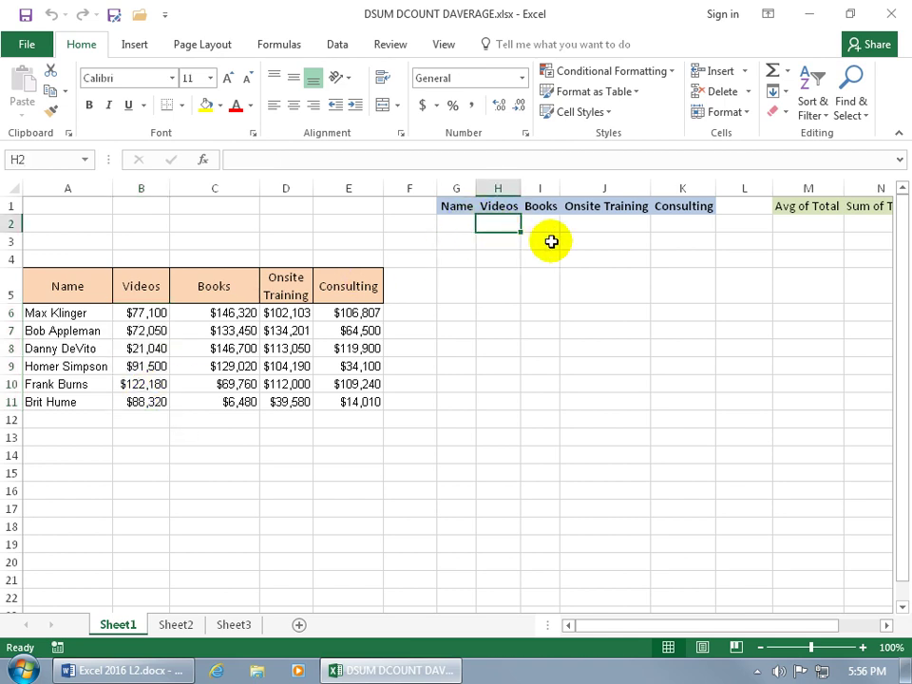
{"action": "left_click_drag", "start_coordinate": [77, 285], "coordinate": [331, 287]}
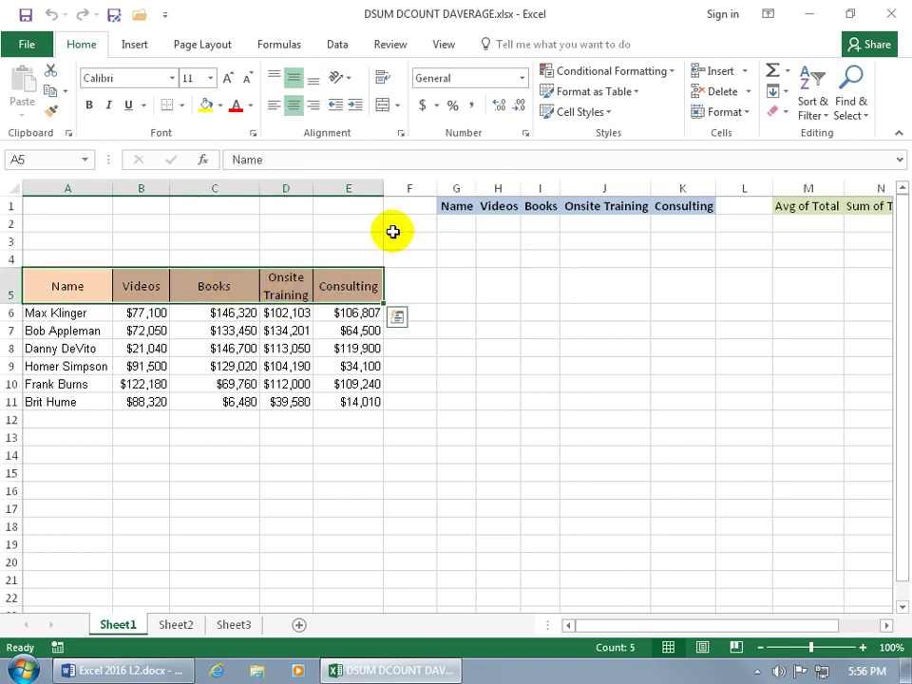
{"action": "left_click", "coordinate": [453, 208]}
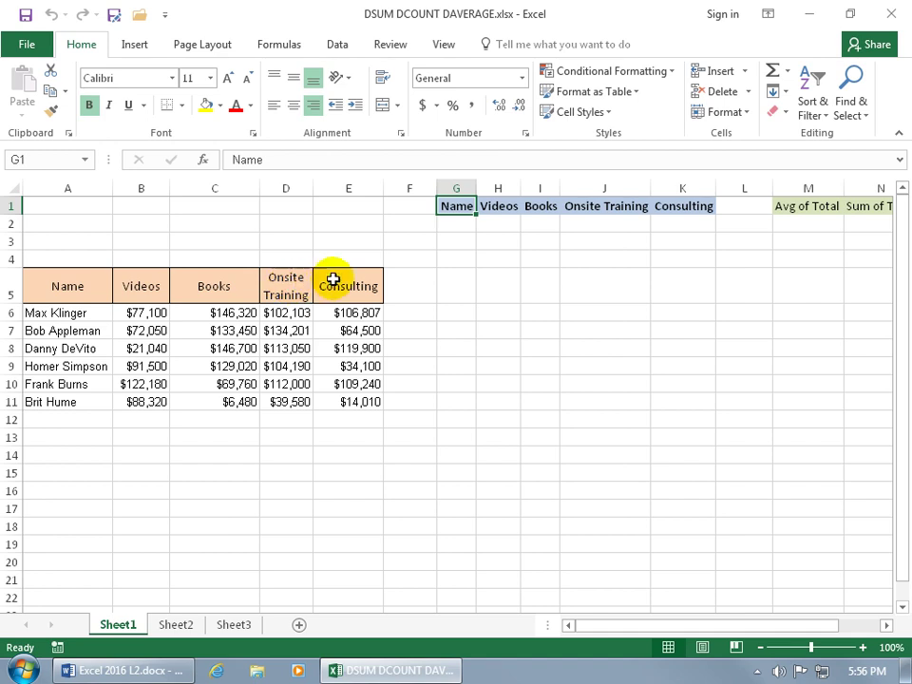
- Enter the condition >=75000 in H2 under the Videos criteria header
{"action": "left_click", "coordinate": [494, 219]}
{"action": "left_click", "coordinate": [494, 219]}
{"action": "type", "text": ">"}
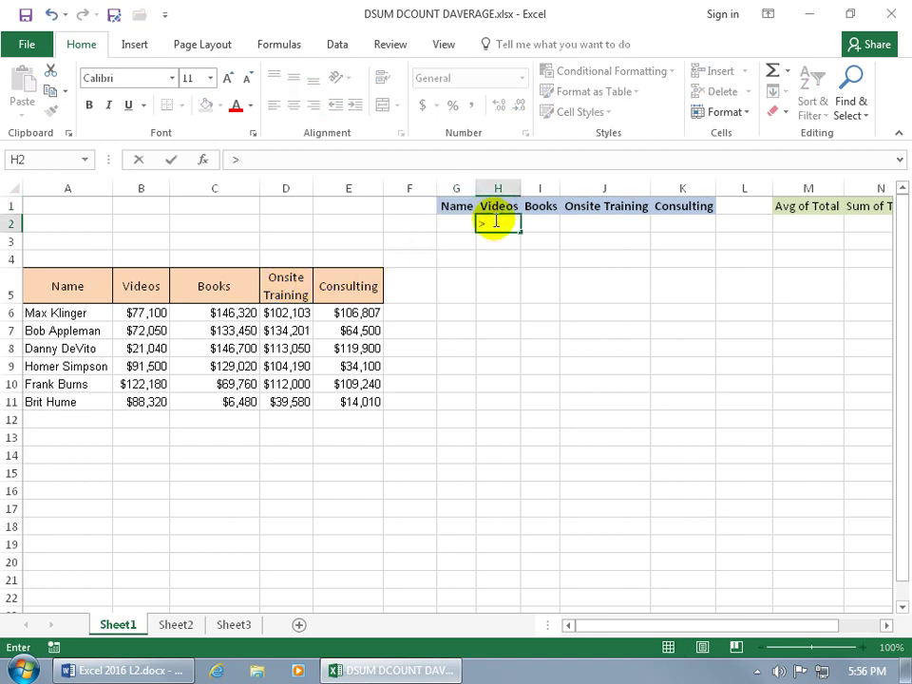
{"action": "type", "text": "=75000"}
{"action": "key", "text": "Return"}
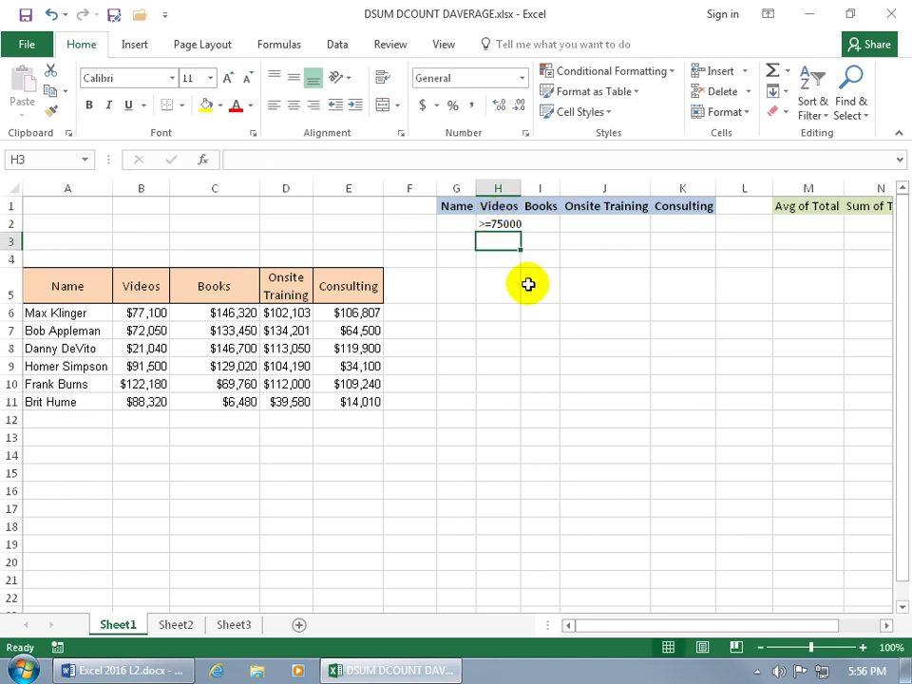
- Select the Videos sales in B6, B9, B10 and B11 that meet >=75000
{"action": "left_click", "coordinate": [159, 317]}
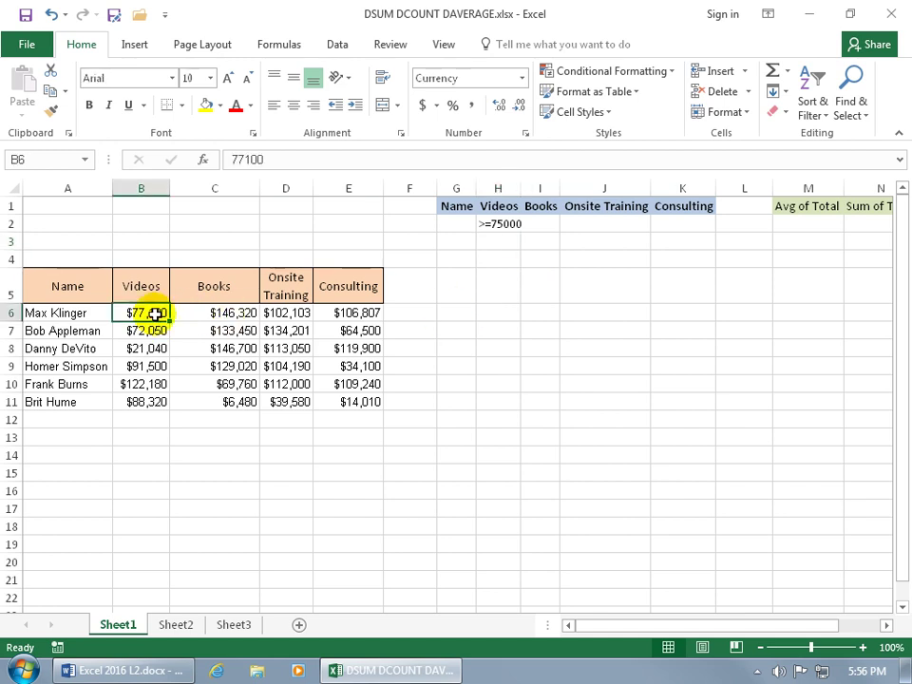
{"action": "left_click", "coordinate": [156, 367], "text": "ctrl"}
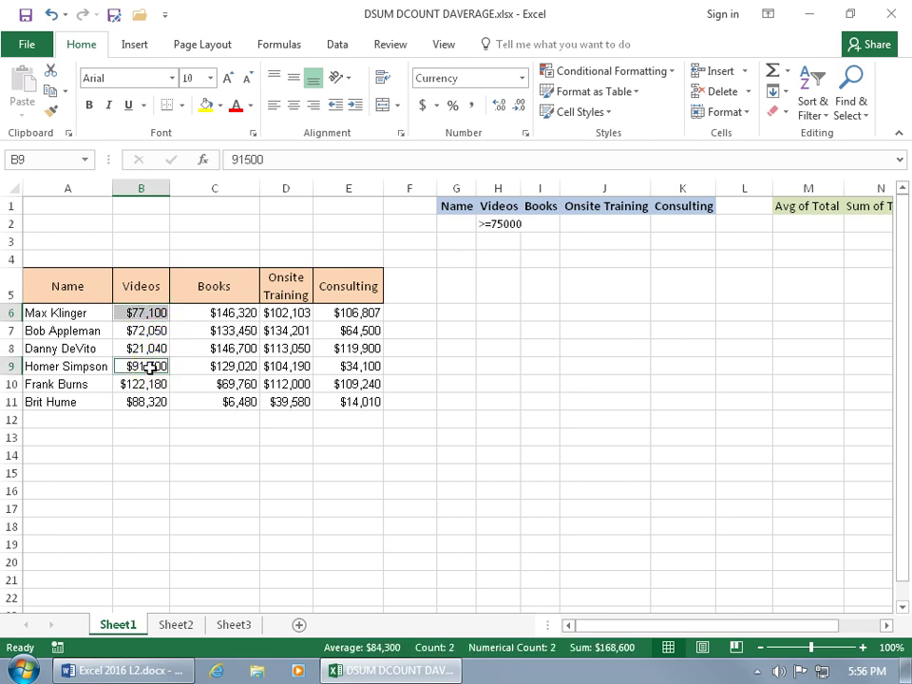
{"action": "left_click", "coordinate": [156, 385], "text": "ctrl"}
{"action": "left_click", "coordinate": [156, 403], "text": "ctrl"}
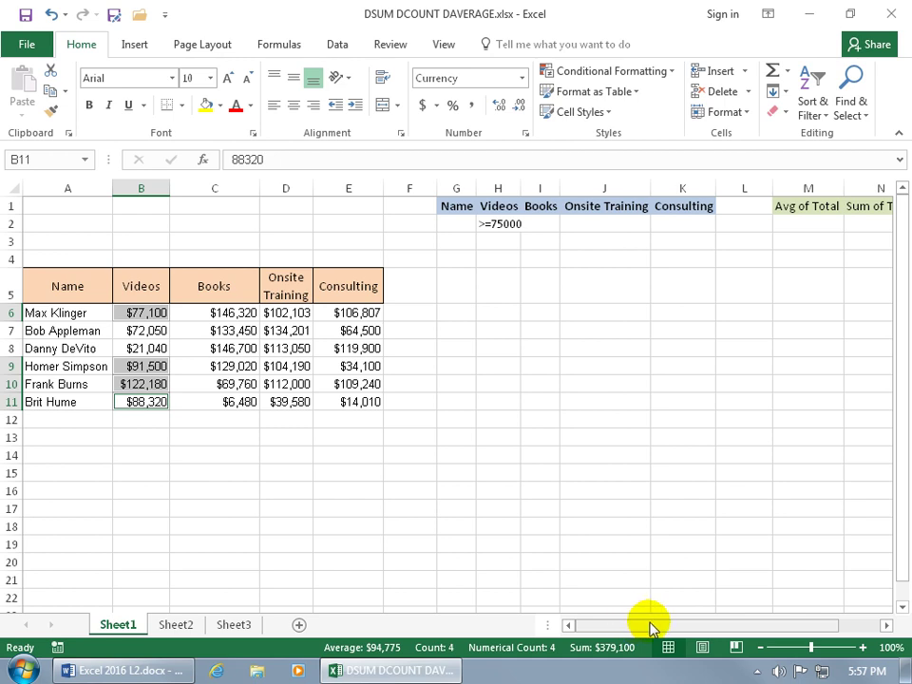
- Start a DSUM formula in the Sum of Total cell N2
{"action": "left_click_drag", "start_coordinate": [647, 621], "coordinate": [686, 618]}
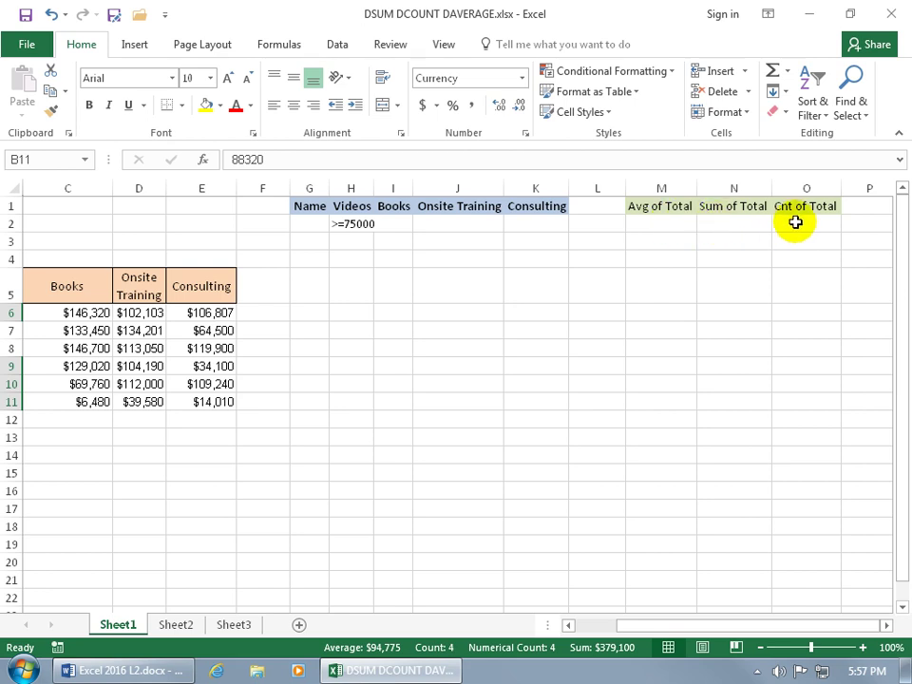
{"action": "left_click", "coordinate": [726, 221]}
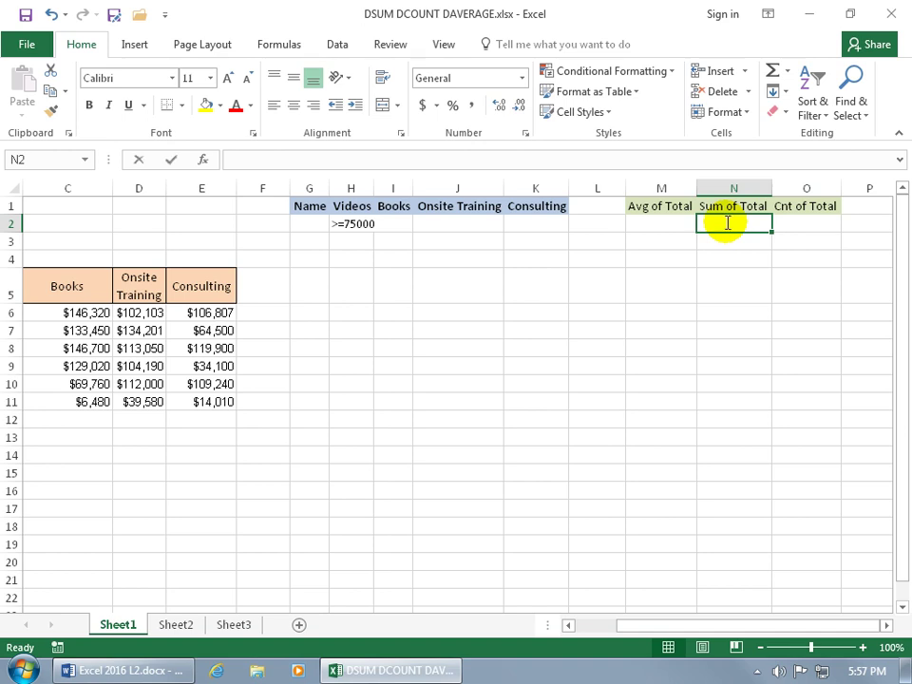
{"action": "type", "text": "=dsum"}
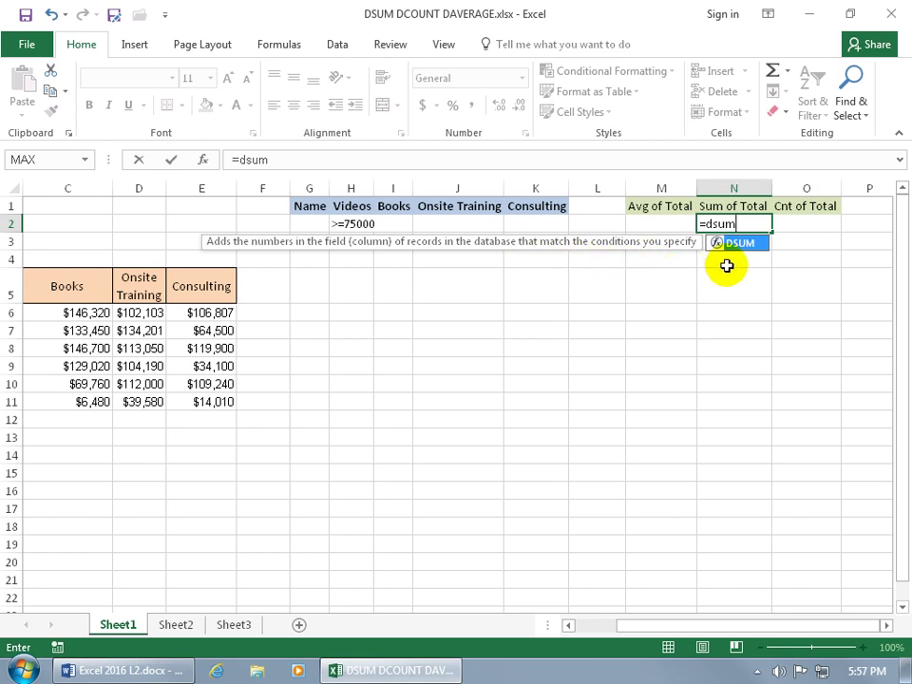
{"action": "key", "text": "Tab"}
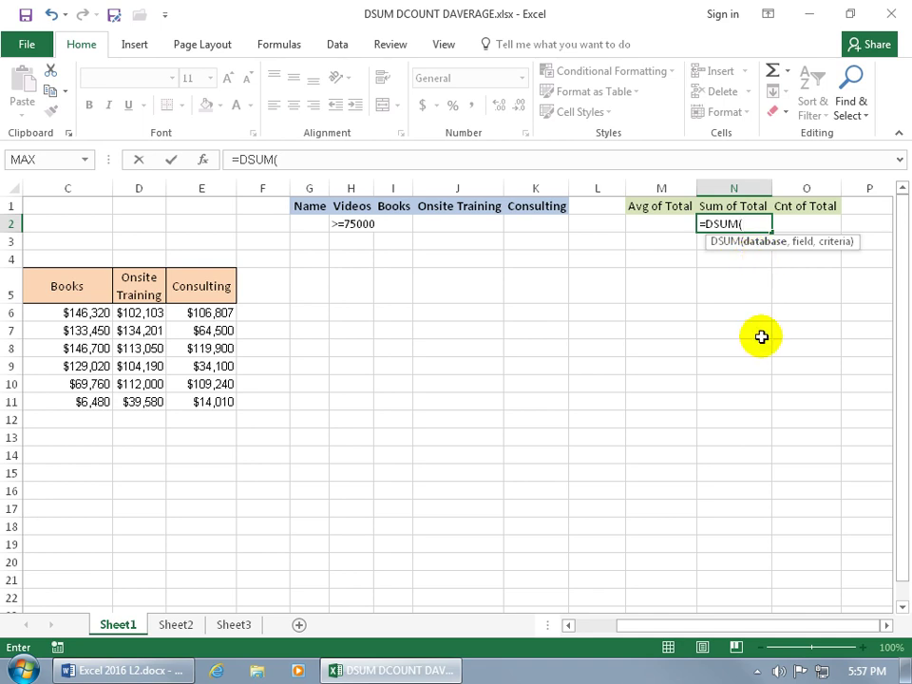
- Set A5:E11 as the DSUM database and bring up Function Arguments
{"action": "left_click_drag", "start_coordinate": [723, 622], "coordinate": [594, 607]}
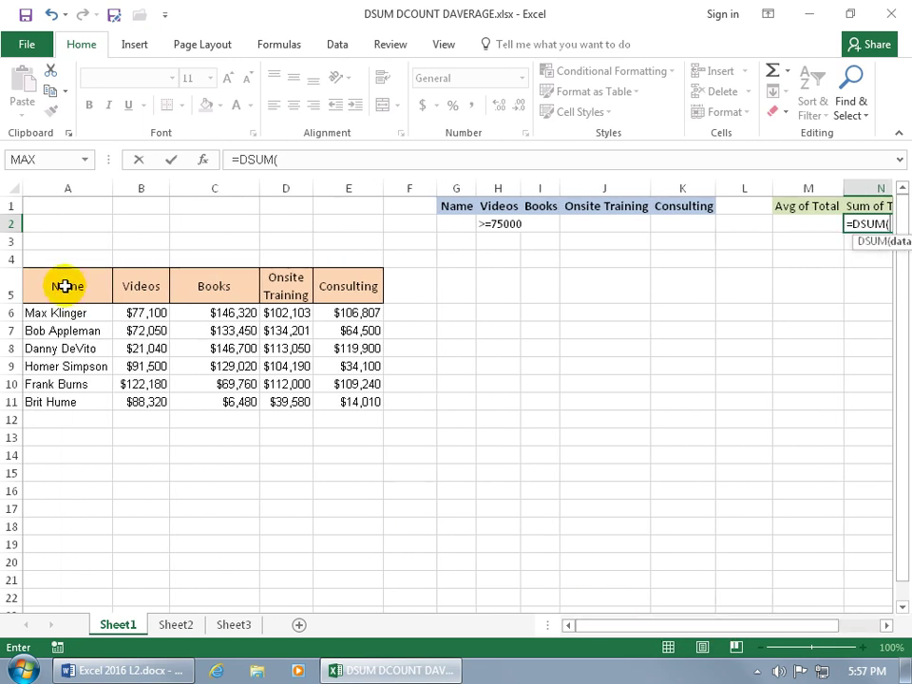
{"action": "left_click_drag", "start_coordinate": [68, 287], "coordinate": [351, 393]}
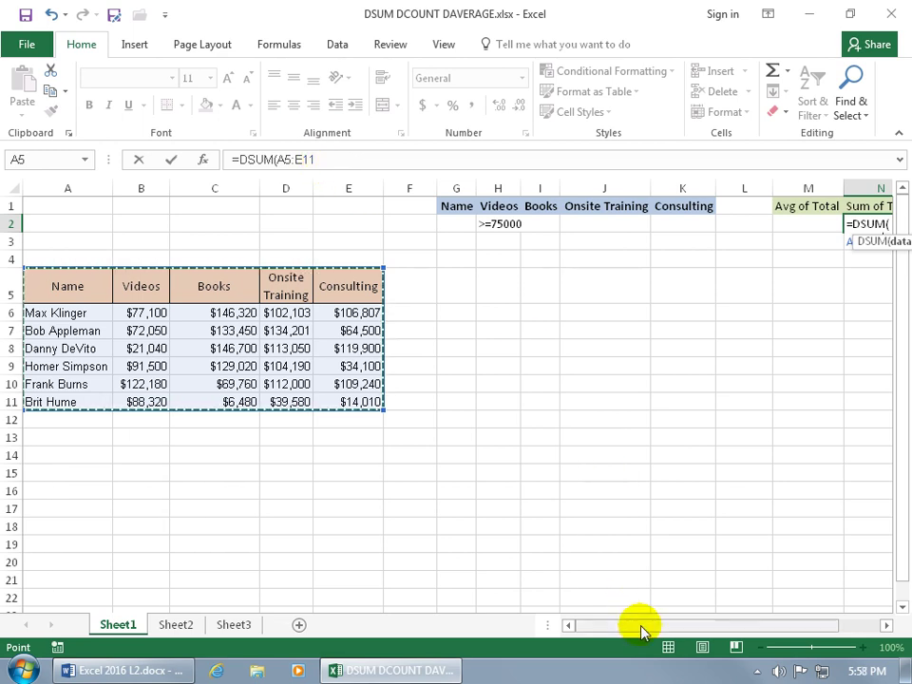
{"action": "left_click_drag", "start_coordinate": [643, 629], "coordinate": [686, 629]}
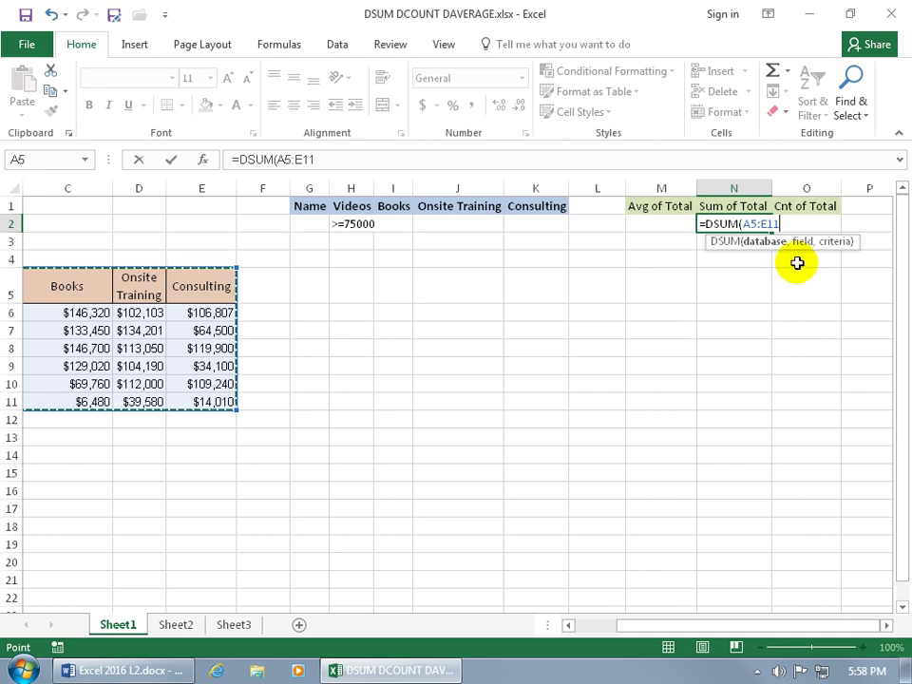
{"action": "left_click", "coordinate": [204, 159]}
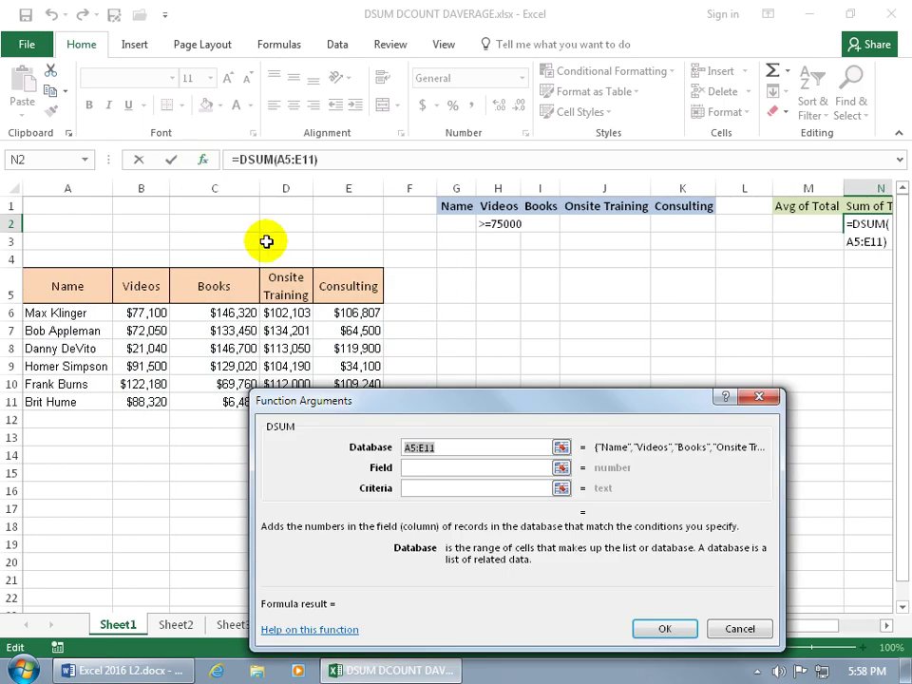
- Enter "Videos" as the DSUM Field argument
{"action": "left_click_drag", "start_coordinate": [384, 406], "coordinate": [342, 261]}
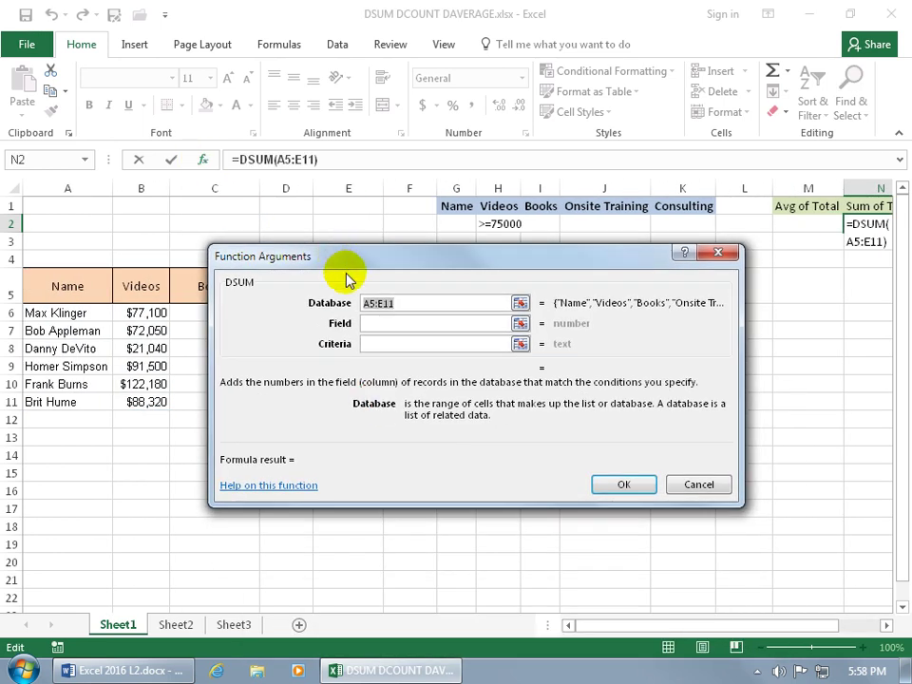
{"action": "left_click", "coordinate": [409, 303]}
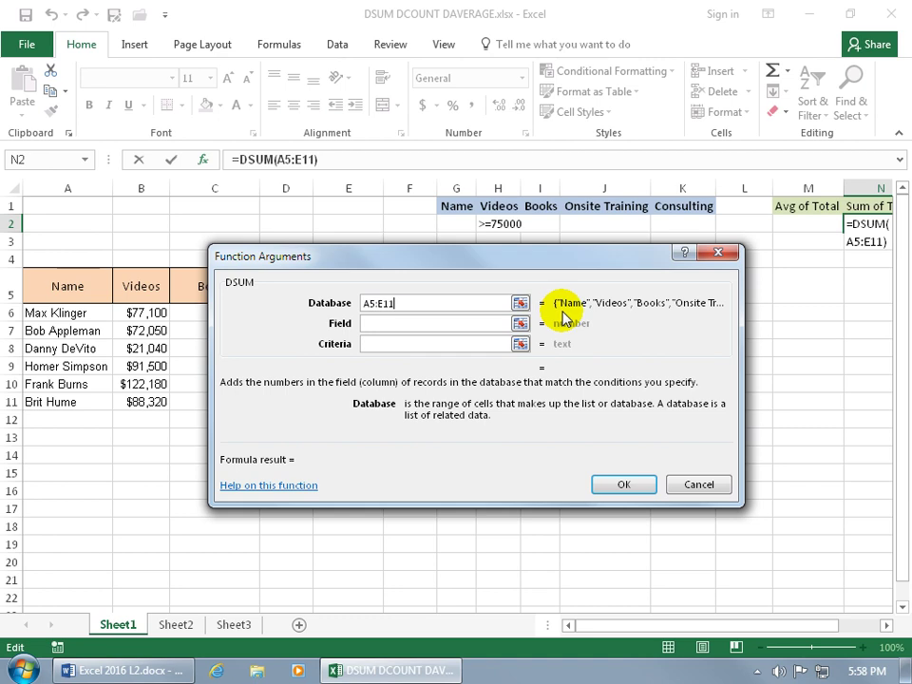
{"action": "left_click", "coordinate": [484, 322]}
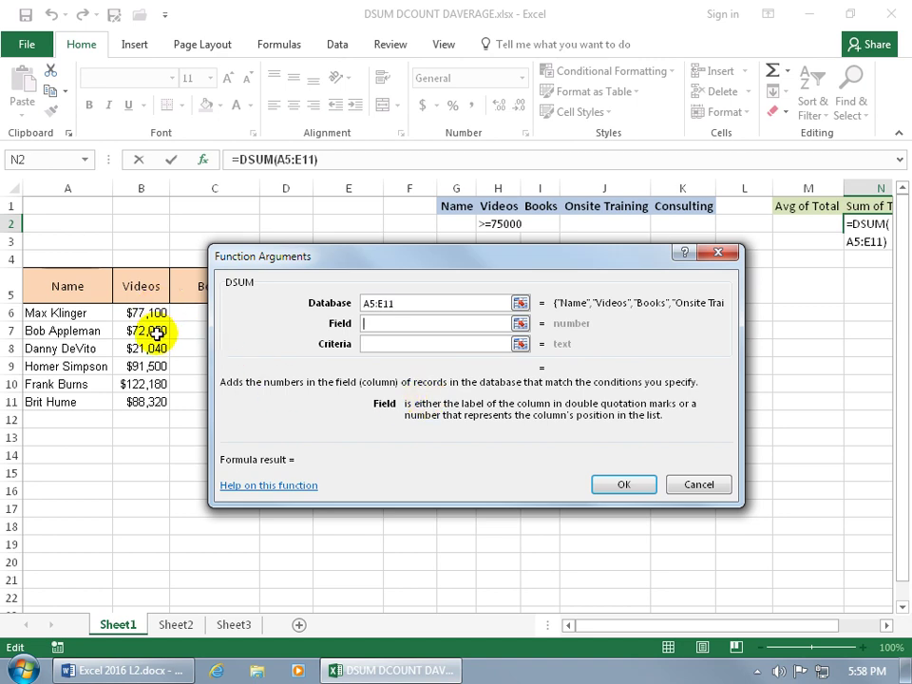
{"action": "type", "text": "\"Videos\""}
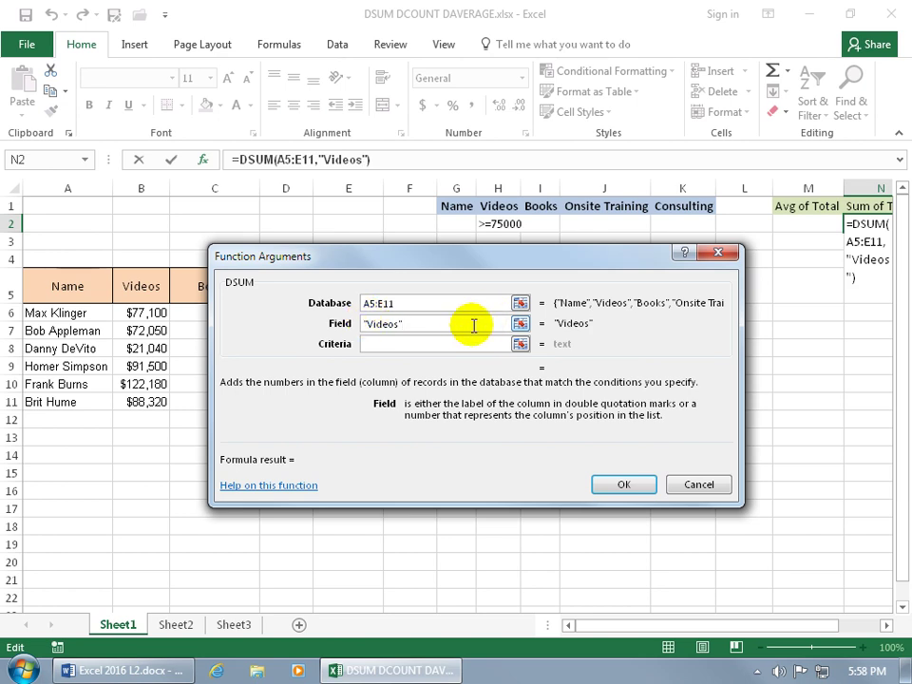
- Set the DSUM criteria to G1:K2 and finish the formula, giving 379100
{"action": "left_click", "coordinate": [438, 344]}
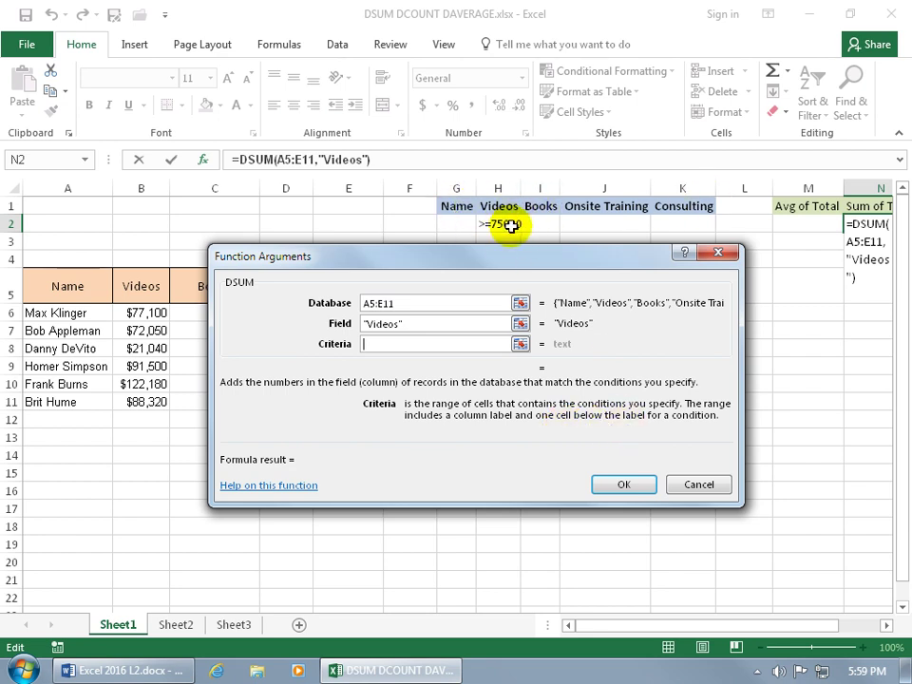
{"action": "left_click", "coordinate": [519, 344]}
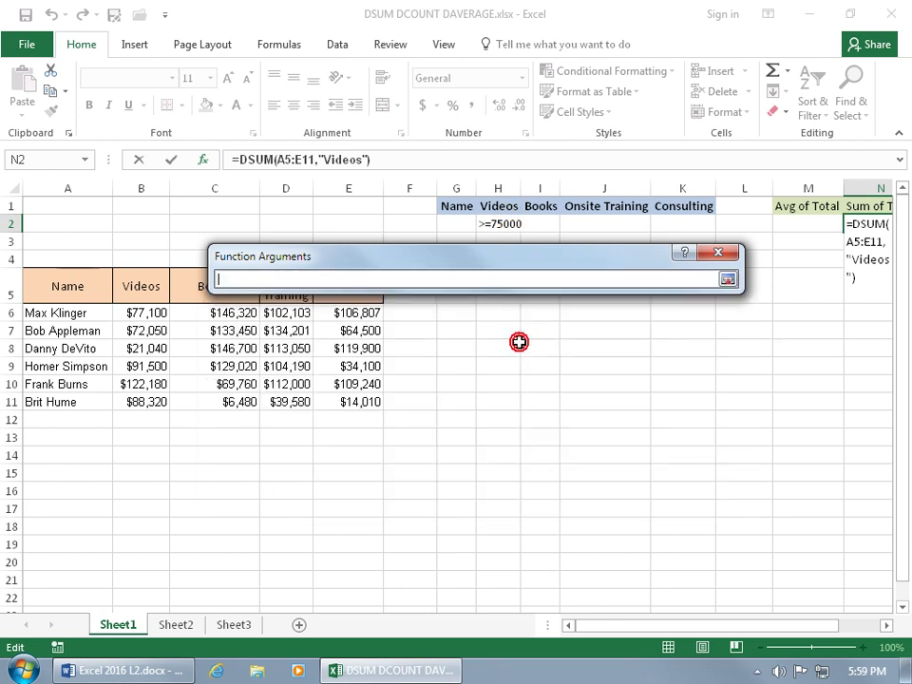
{"action": "left_click_drag", "start_coordinate": [458, 208], "coordinate": [682, 215]}
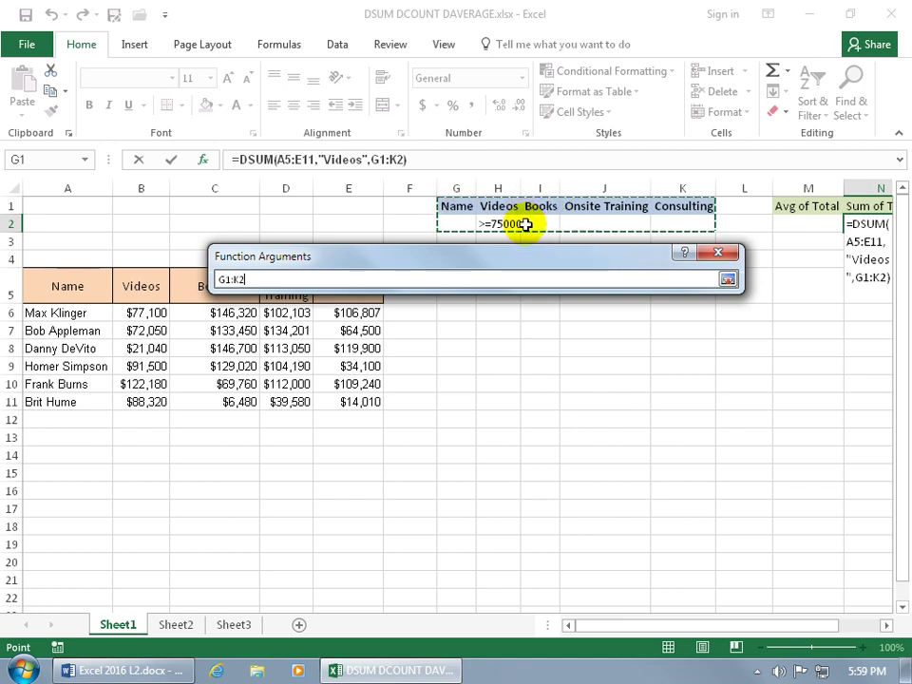
{"action": "key", "text": "Return"}
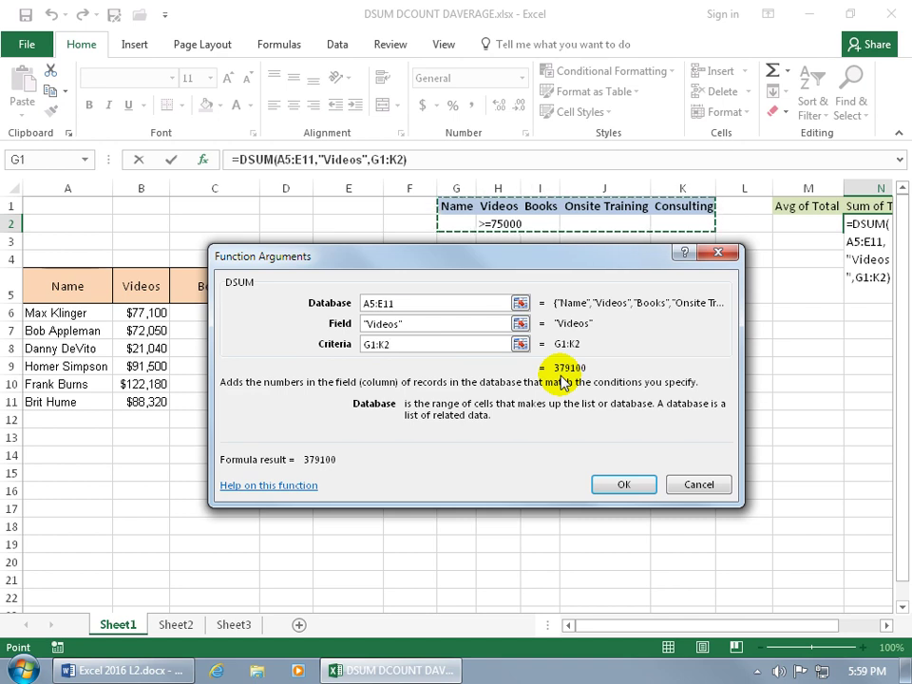
{"action": "left_click", "coordinate": [613, 482]}
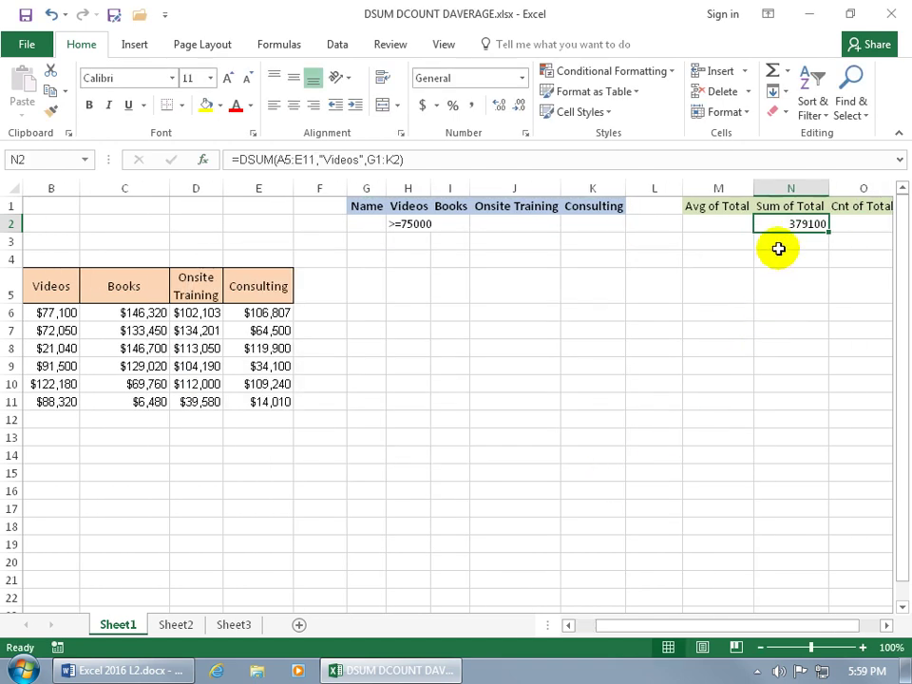
- Select the qualifying Videos sales B6, B9, B10 and B11 to check their total
{"action": "left_click_drag", "start_coordinate": [730, 626], "coordinate": [666, 627]}
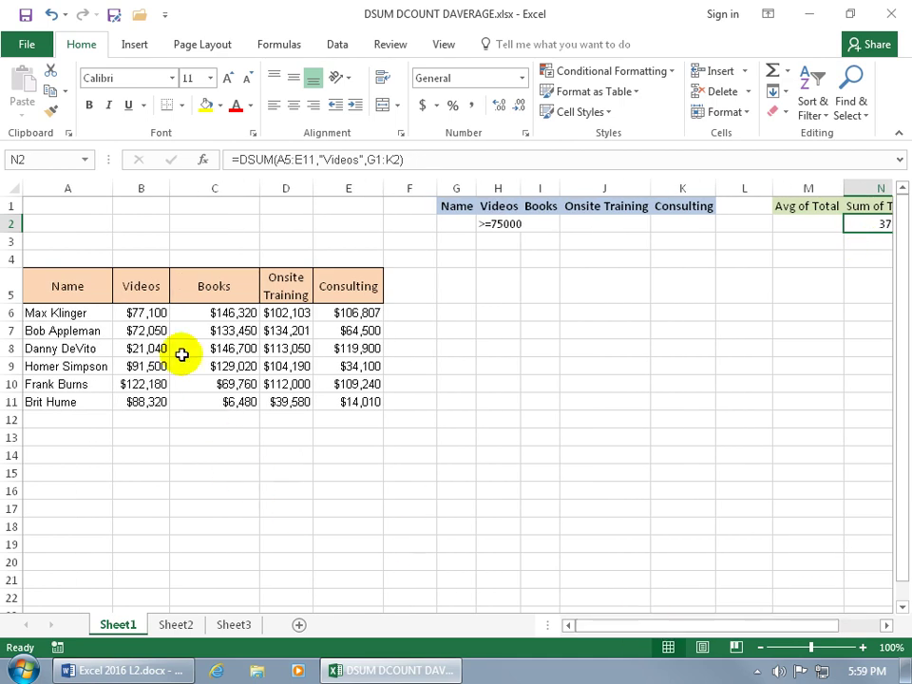
{"action": "left_click", "coordinate": [146, 313]}
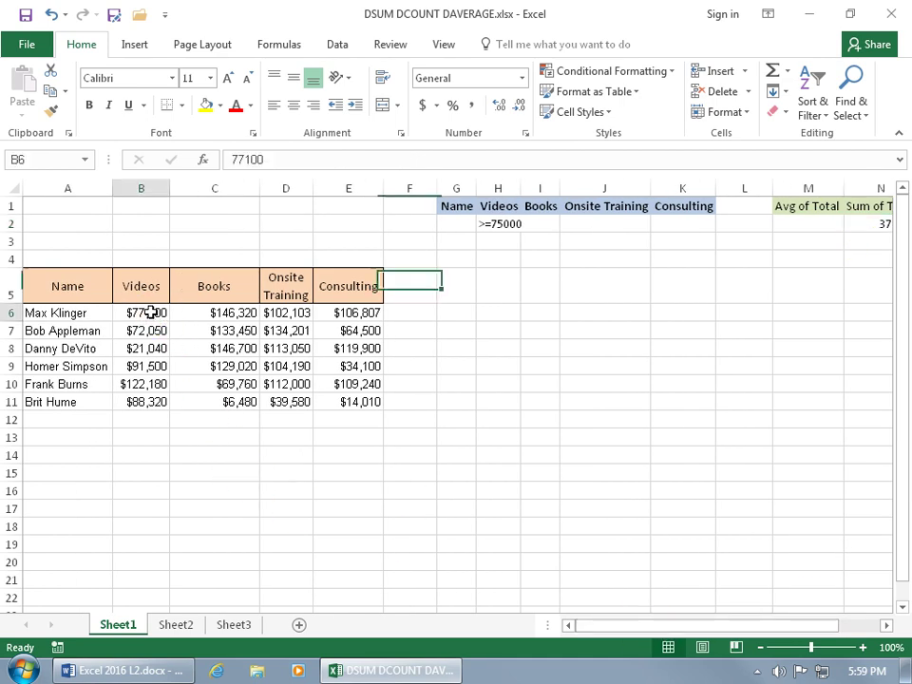
{"action": "left_click", "coordinate": [148, 366], "text": "ctrl"}
{"action": "left_click", "coordinate": [144, 384], "text": "ctrl"}
{"action": "left_click", "coordinate": [146, 401], "text": "ctrl"}
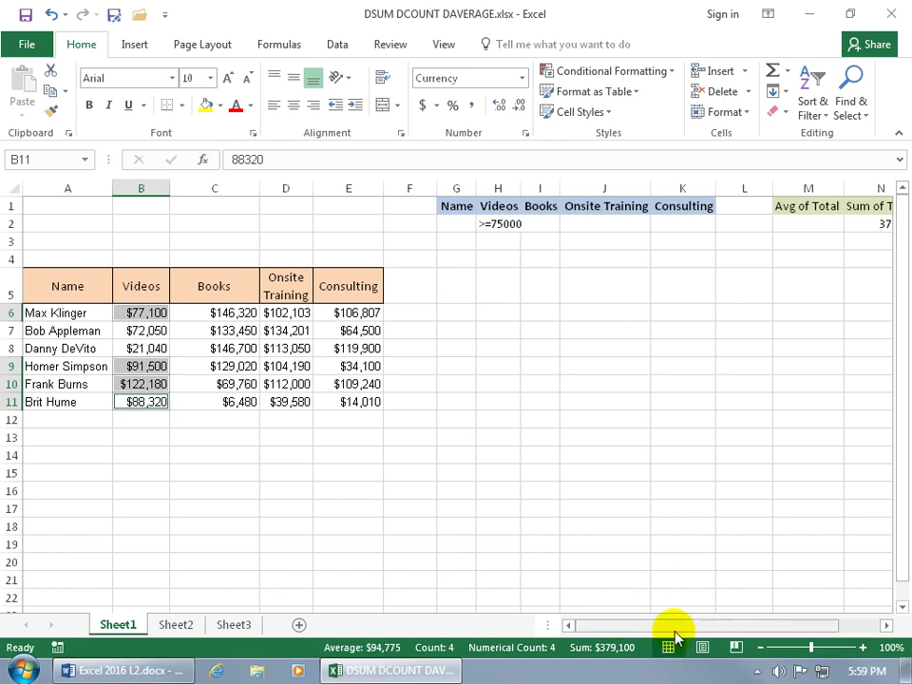
- Open the =DSUM(A5:E11,"Videos",G1:K2) formula in N2 for in-cell editing
{"action": "left_click_drag", "start_coordinate": [670, 631], "coordinate": [677, 627]}
{"action": "left_click", "coordinate": [760, 224]}
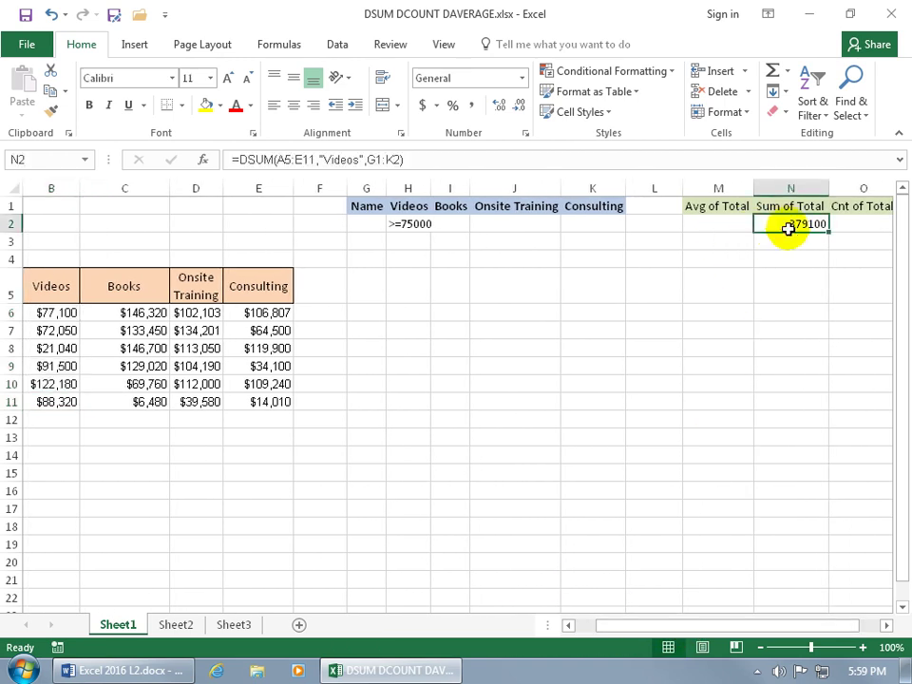
{"action": "double_click", "coordinate": [786, 226]}
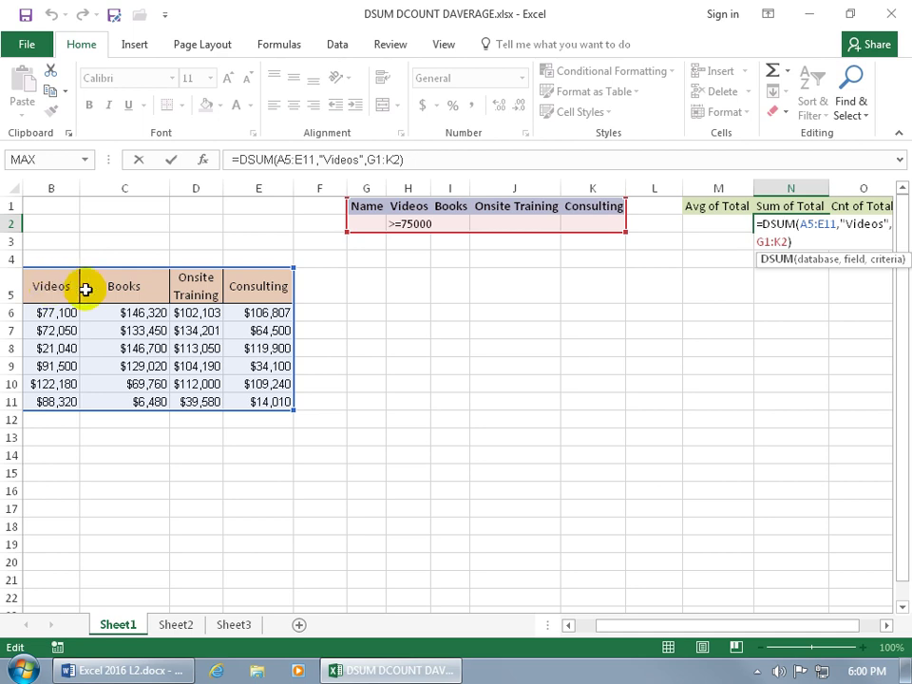
- Change N2's formula to =DSUM(A5:E11,2,G1:K2), replacing "Videos" with column 2
{"action": "left_click_drag", "start_coordinate": [647, 625], "coordinate": [609, 625]}
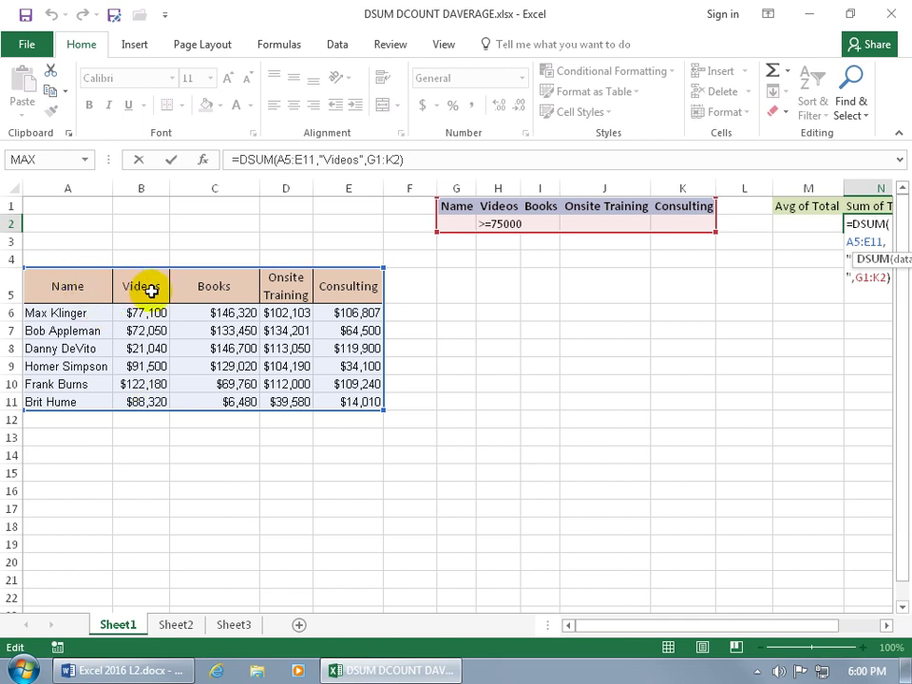
{"action": "left_click", "coordinate": [361, 160]}
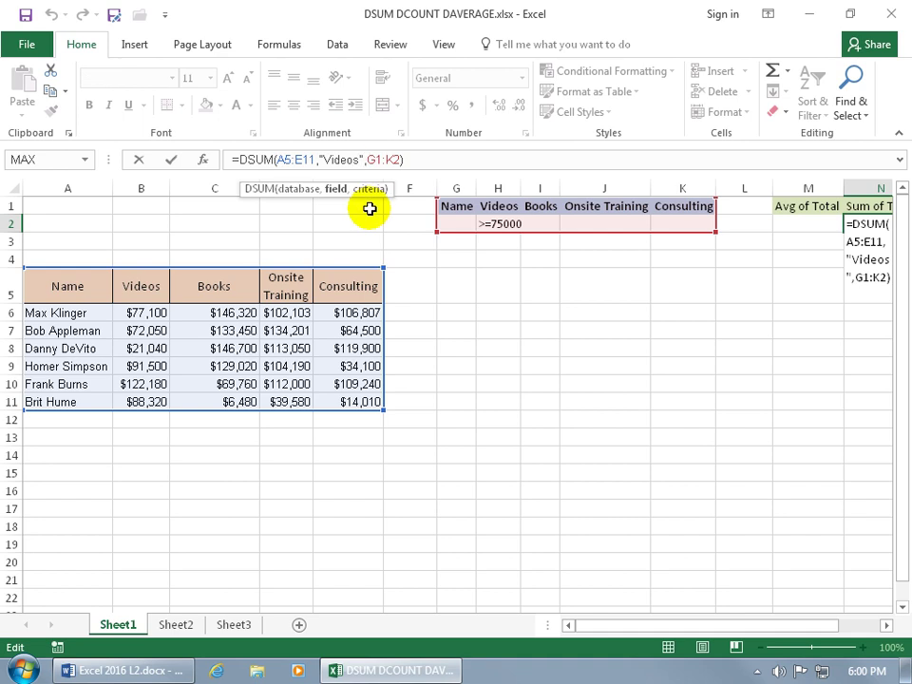
{"action": "key", "text": "BackSpace"}
{"action": "key", "text": "BackSpace"}
{"action": "key", "text": "BackSpace"}
{"action": "key", "text": "BackSpace"}
{"action": "key", "text": "BackSpace"}
{"action": "key", "text": "BackSpace"}
{"action": "key", "text": "BackSpace"}
{"action": "key", "text": "BackSpace"}
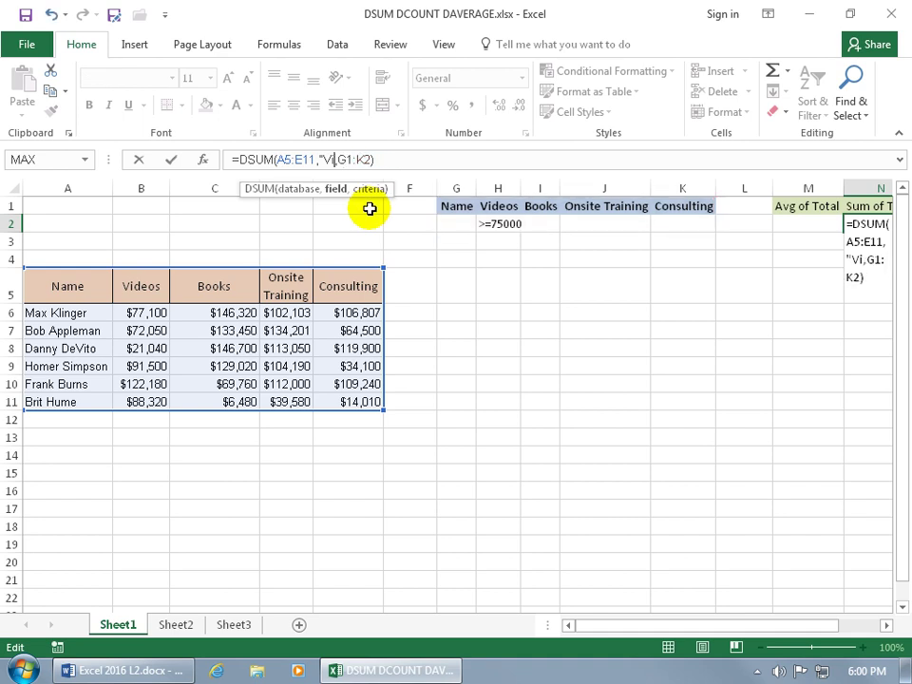
{"action": "type", "text": "2"}
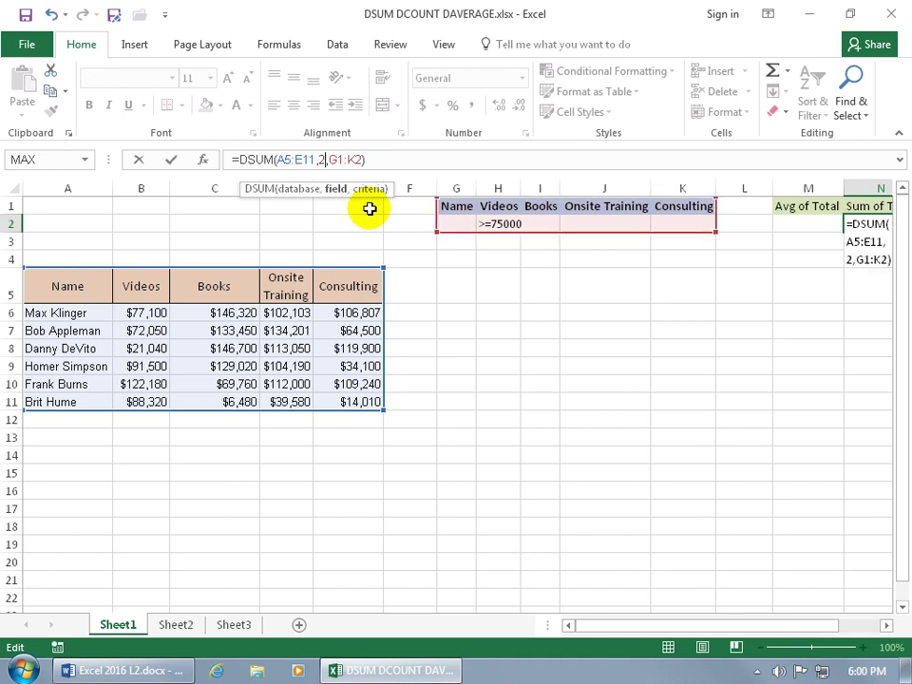
{"action": "key", "text": "Return"}
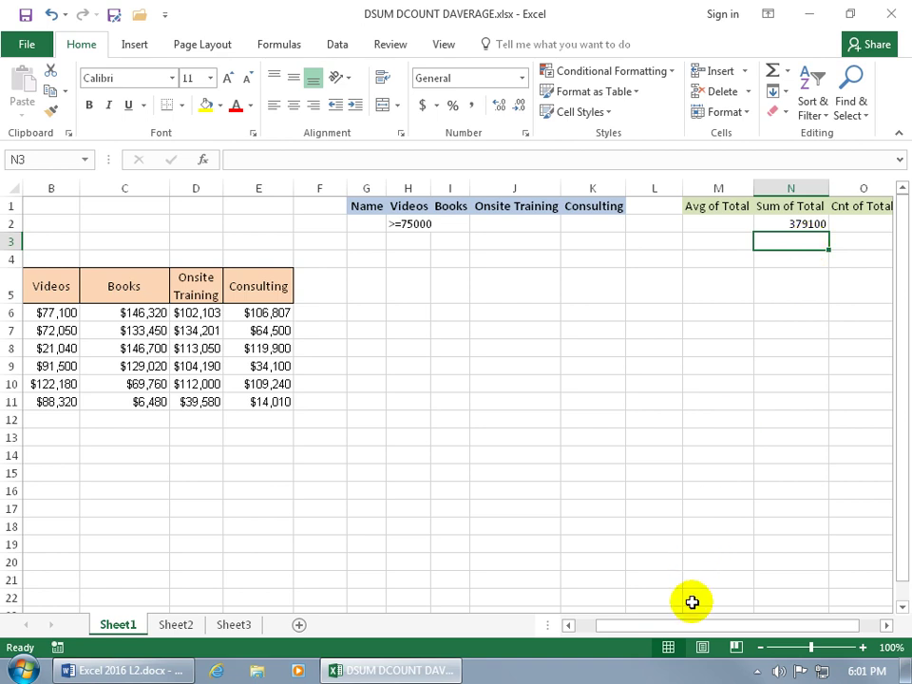
- Clear the DSUM result in N2 and the >=75000 Videos criterion in H2
{"action": "left_click_drag", "start_coordinate": [646, 626], "coordinate": [624, 632]}
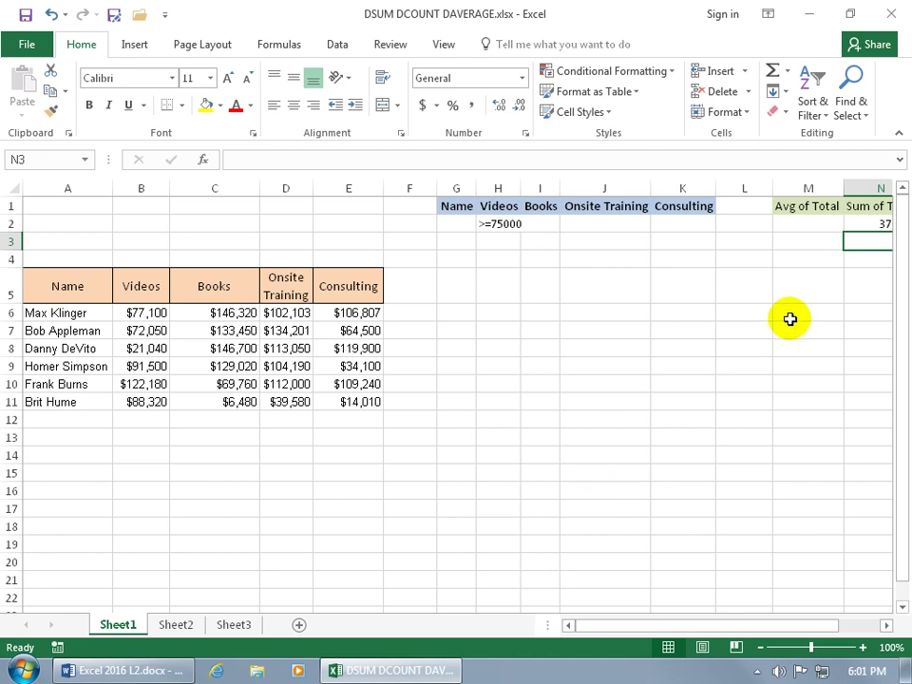
{"action": "left_click", "coordinate": [808, 223]}
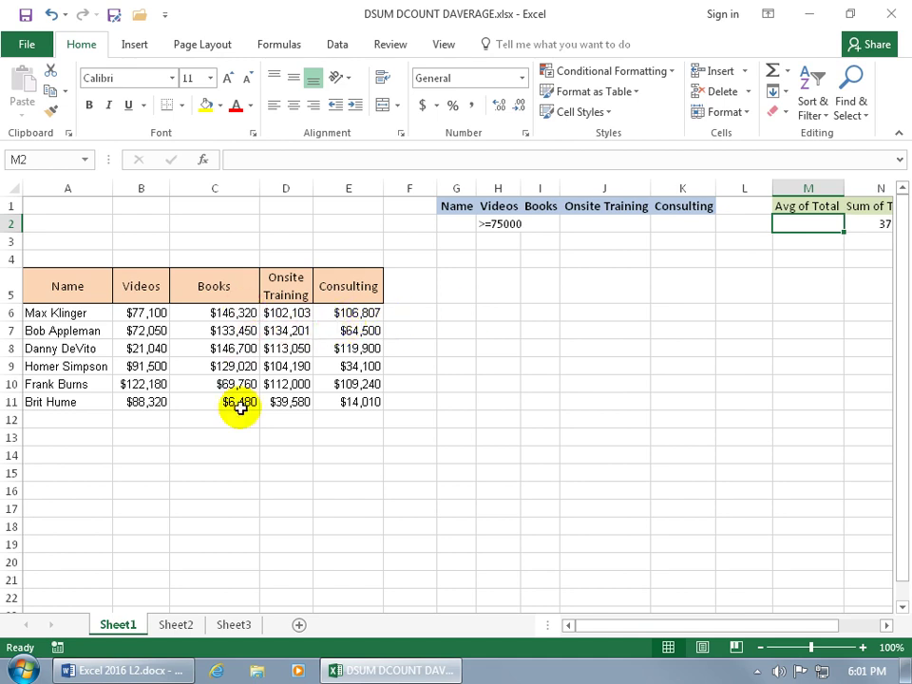
{"action": "left_click_drag", "start_coordinate": [646, 626], "coordinate": [675, 625]}
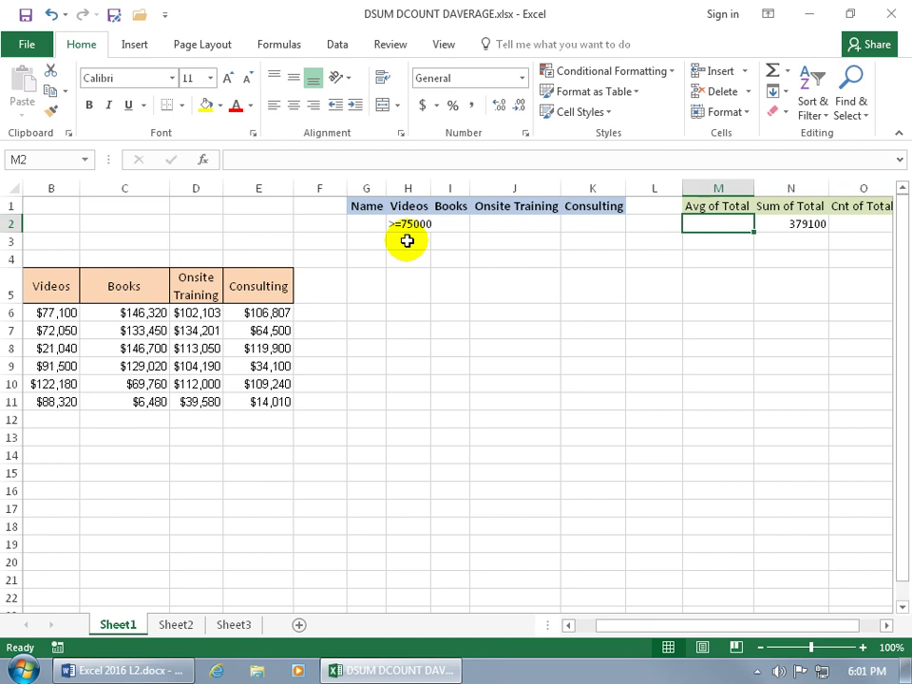
{"action": "left_click", "coordinate": [800, 224]}
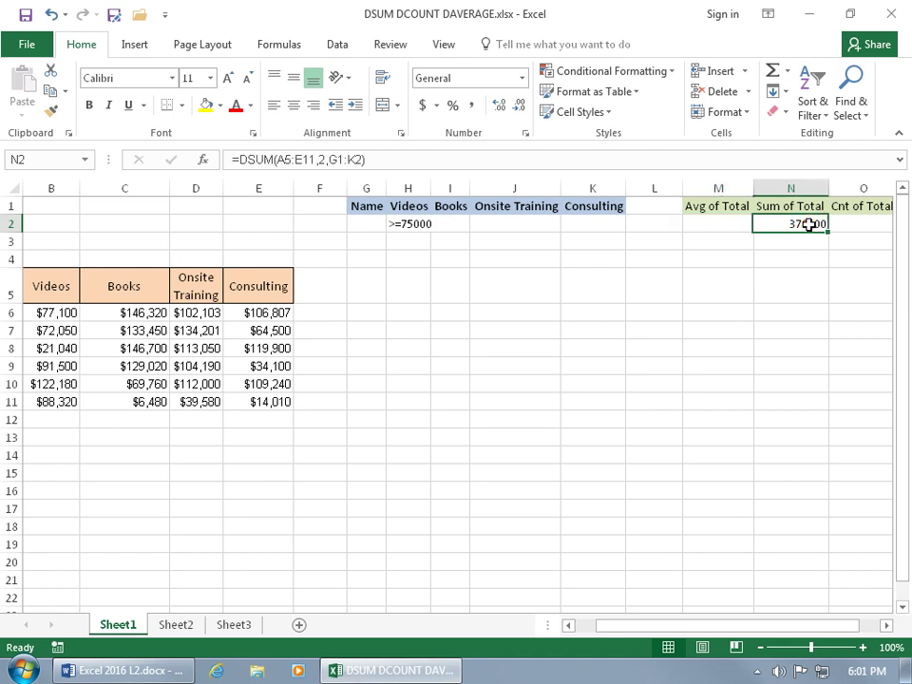
{"action": "key", "text": "Delete"}
{"action": "left_click", "coordinate": [410, 226]}
{"action": "key", "text": "Delete"}
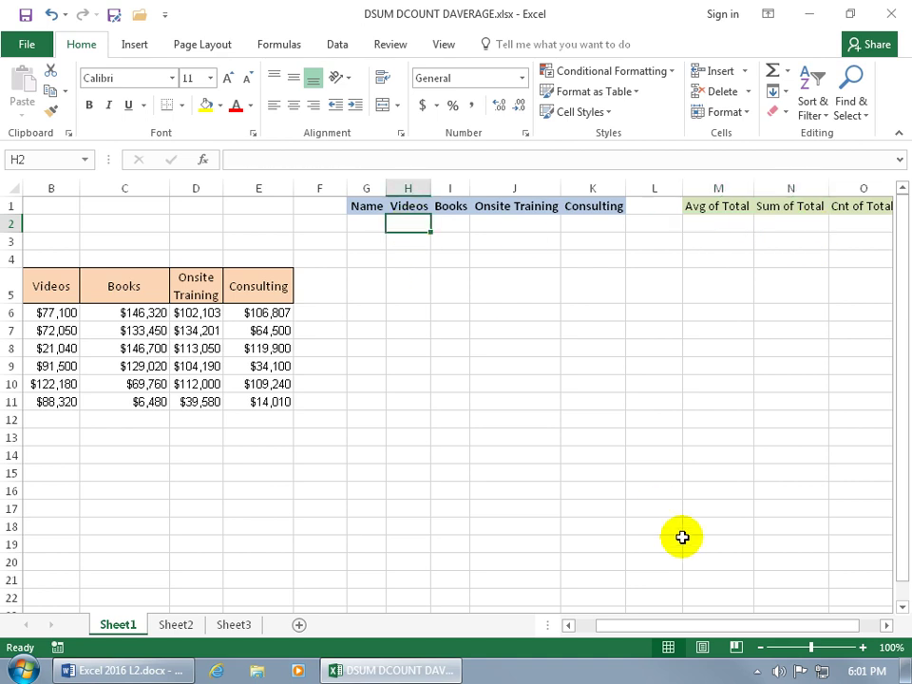
- Enter >=130000 as the Books criterion in I2
{"action": "left_click_drag", "start_coordinate": [682, 623], "coordinate": [655, 627]}
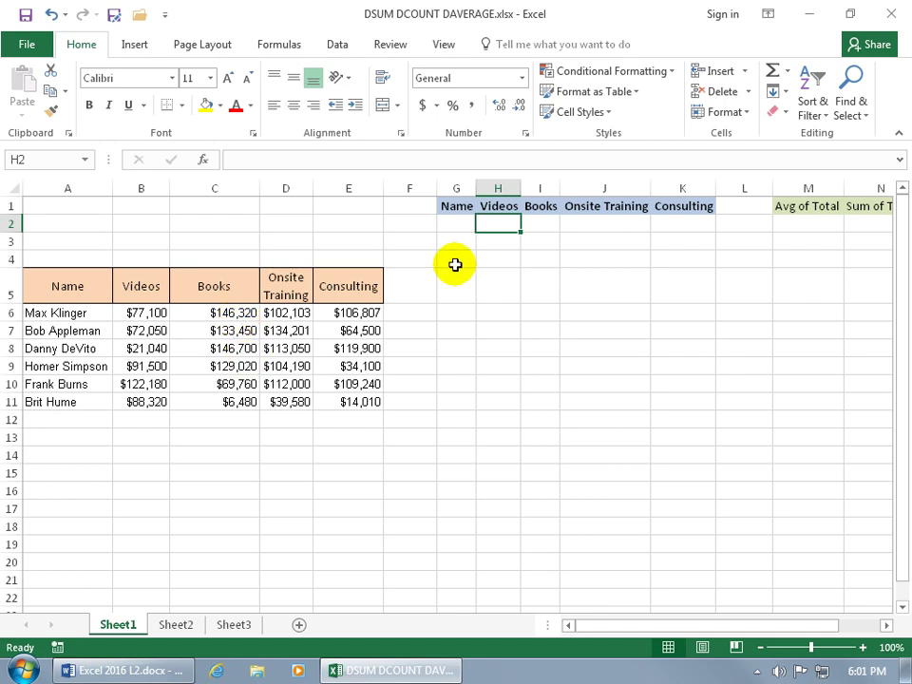
{"action": "left_click", "coordinate": [535, 223]}
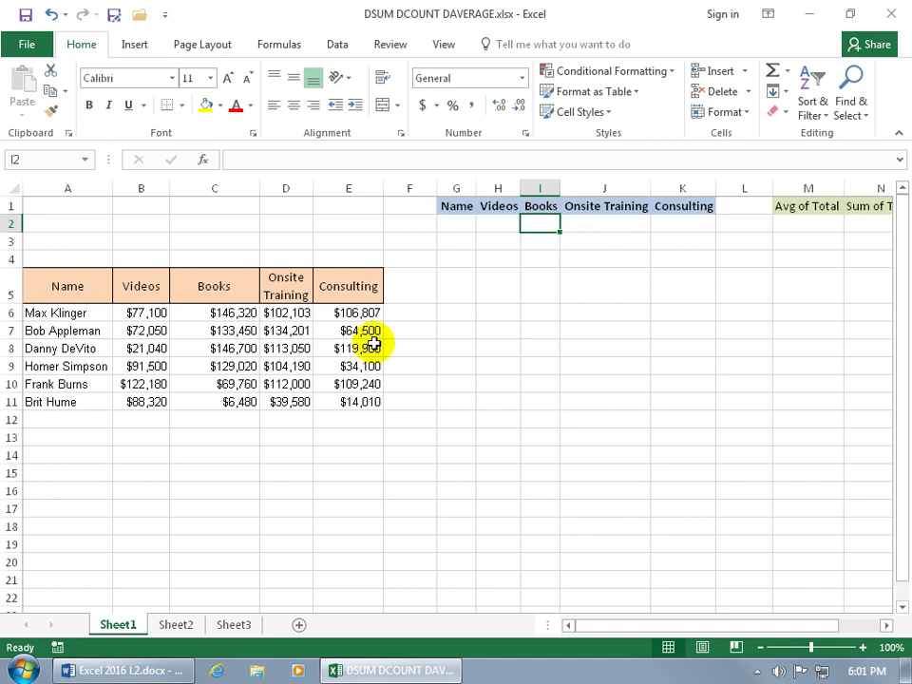
{"action": "type", "text": ">"}
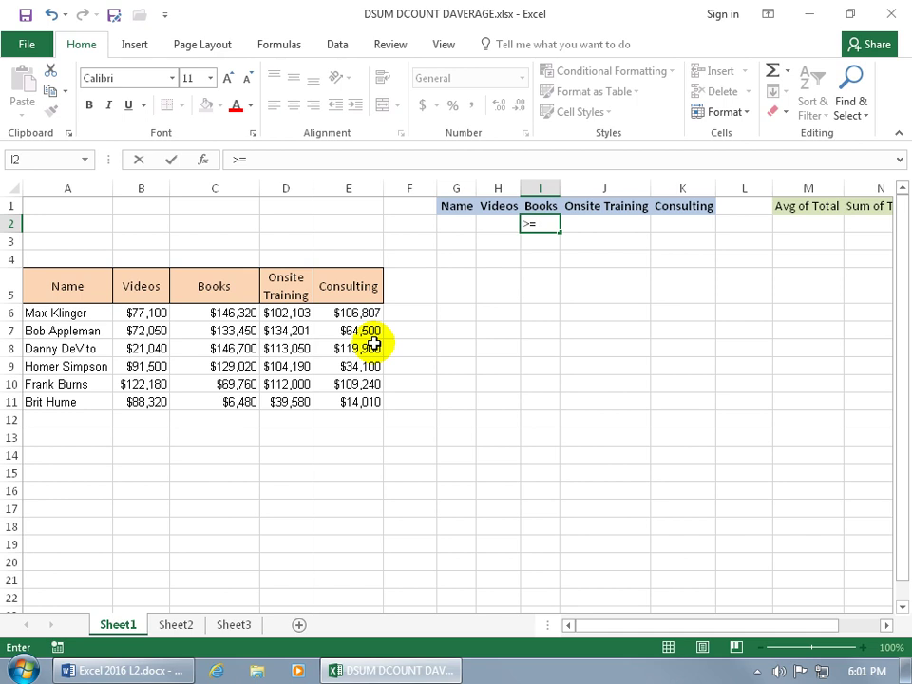
{"action": "type", "text": "=130000"}
{"action": "key", "text": "Return"}
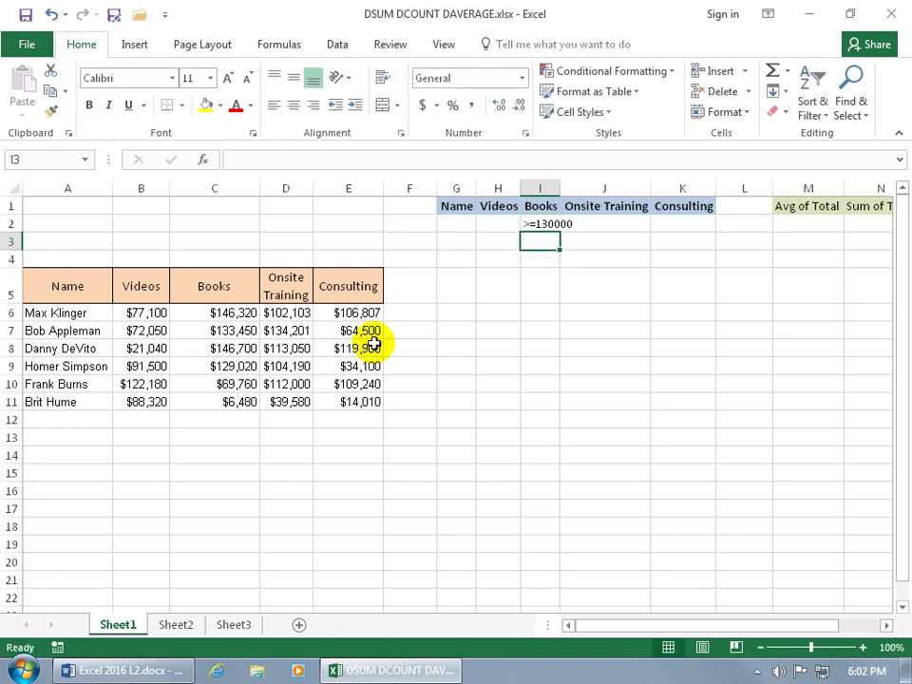
- Enter =DAVERAGE(A5:E11,3,G1:K2) in M2 to average Books sales meeting the criteria
{"action": "left_click", "coordinate": [803, 225]}
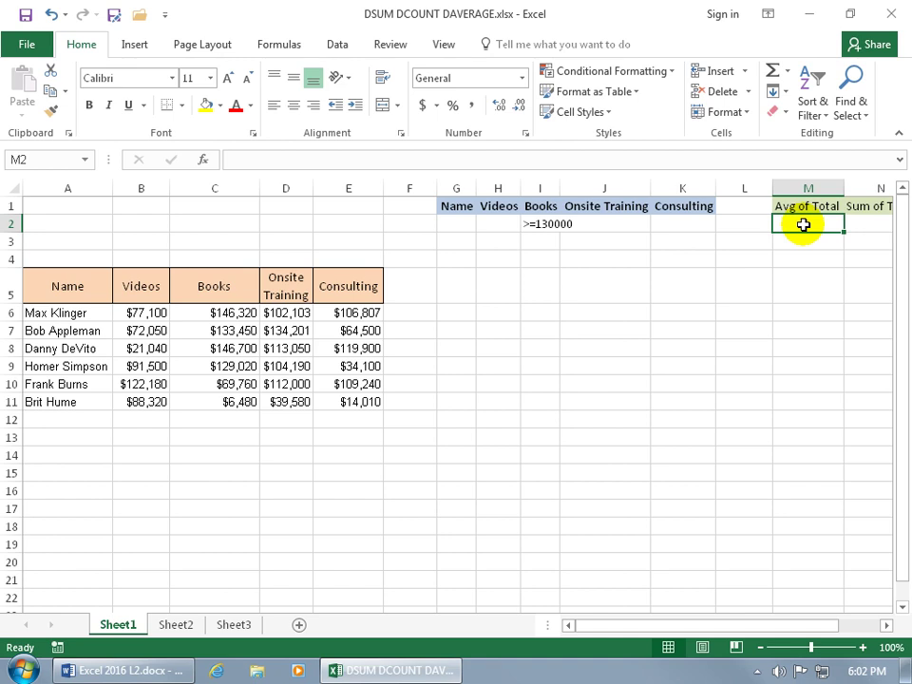
{"action": "type", "text": "=daver"}
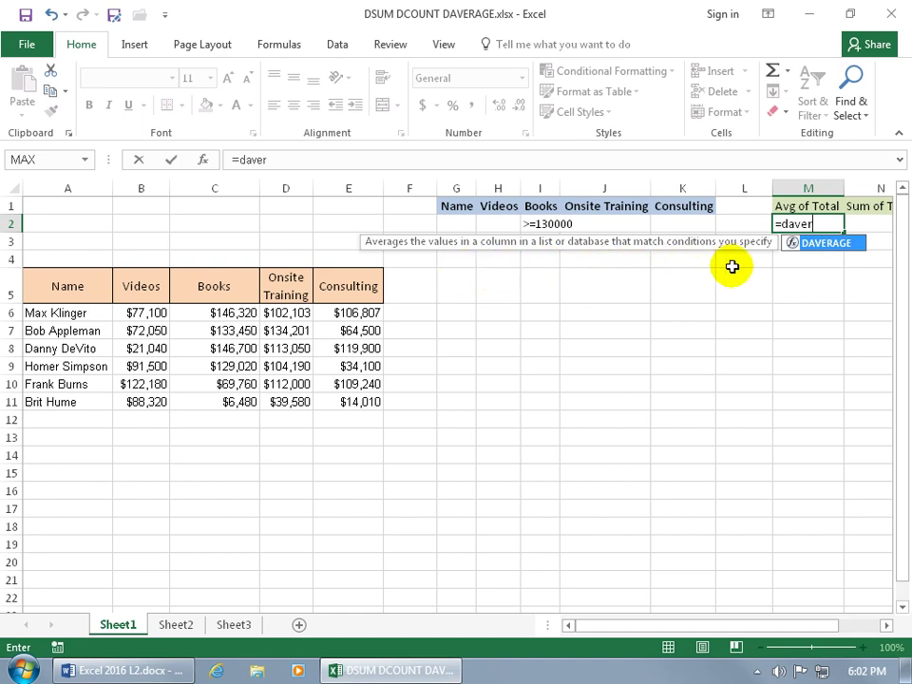
{"action": "key", "text": "Tab"}
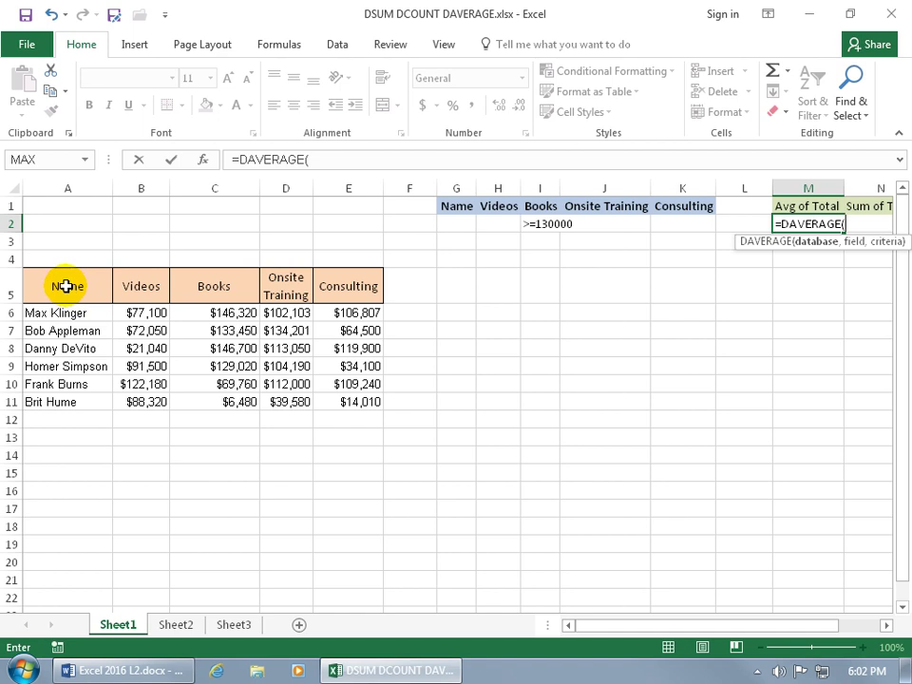
{"action": "left_click_drag", "start_coordinate": [65, 286], "coordinate": [356, 400]}
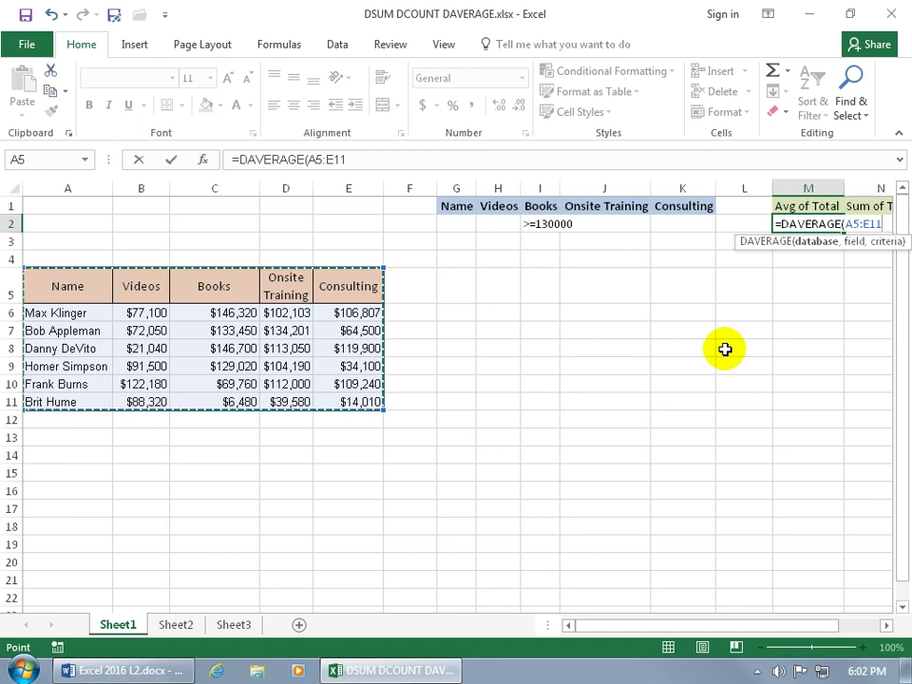
{"action": "type", "text": ","}
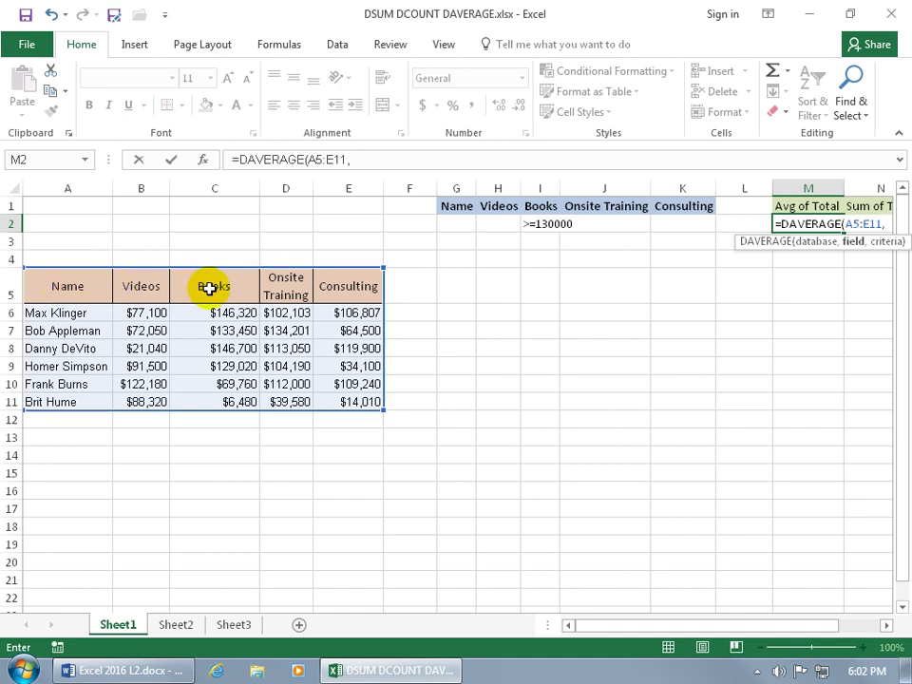
{"action": "type", "text": ","}
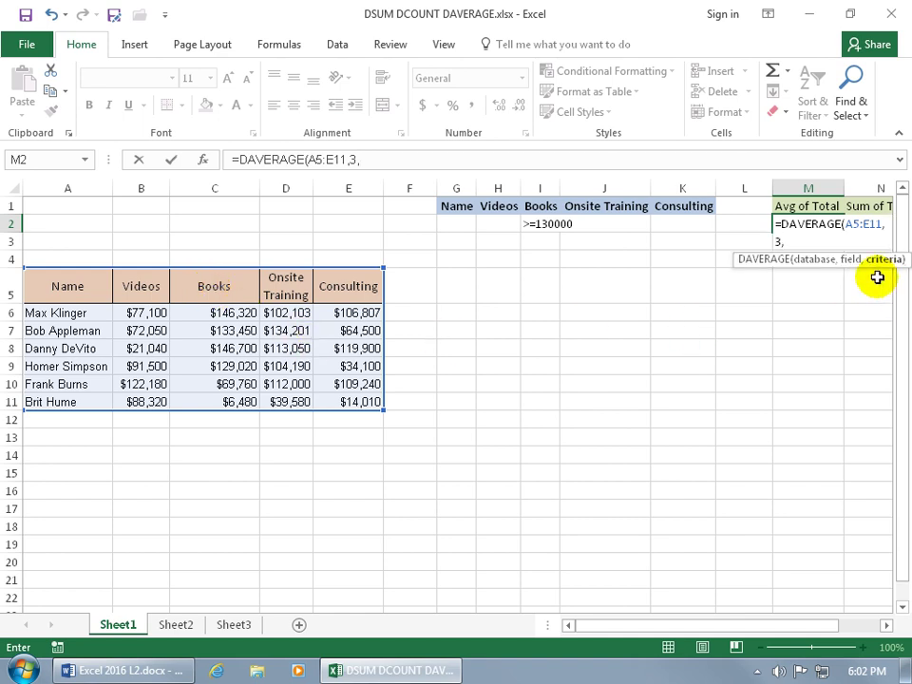
{"action": "left_click", "coordinate": [464, 206]}
{"action": "left_click_drag", "start_coordinate": [468, 206], "coordinate": [650, 222]}
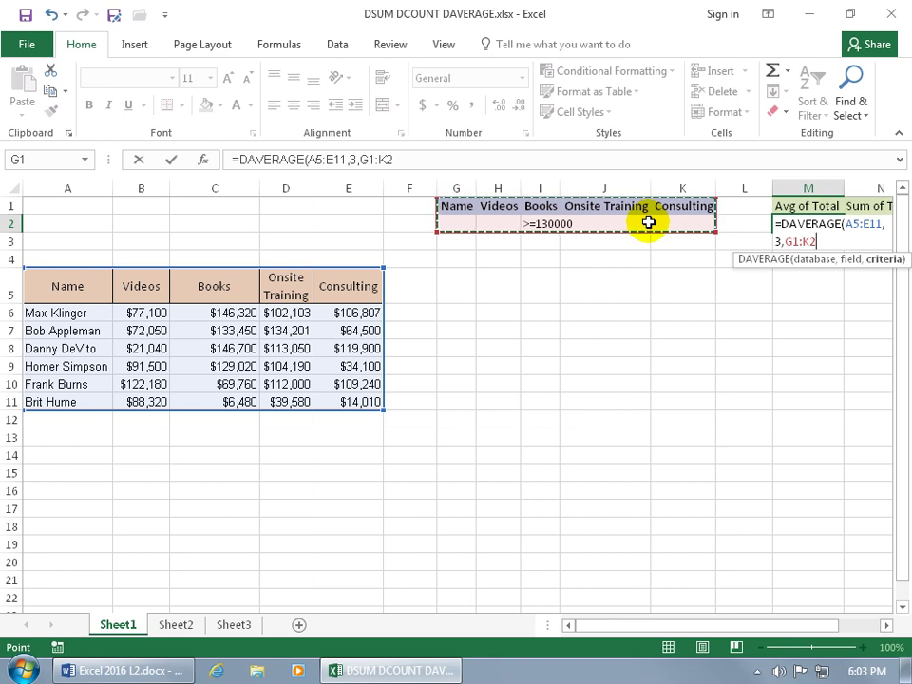
{"action": "key", "text": "Return"}
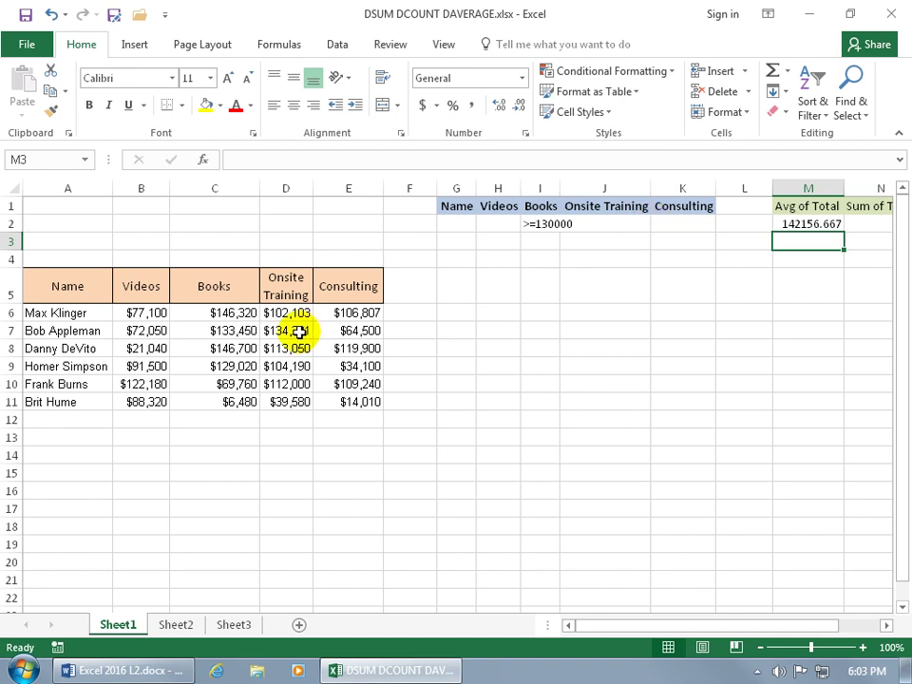
- Select the Books amounts in C6, C7 and C8 to check them
{"action": "left_click", "coordinate": [239, 314]}
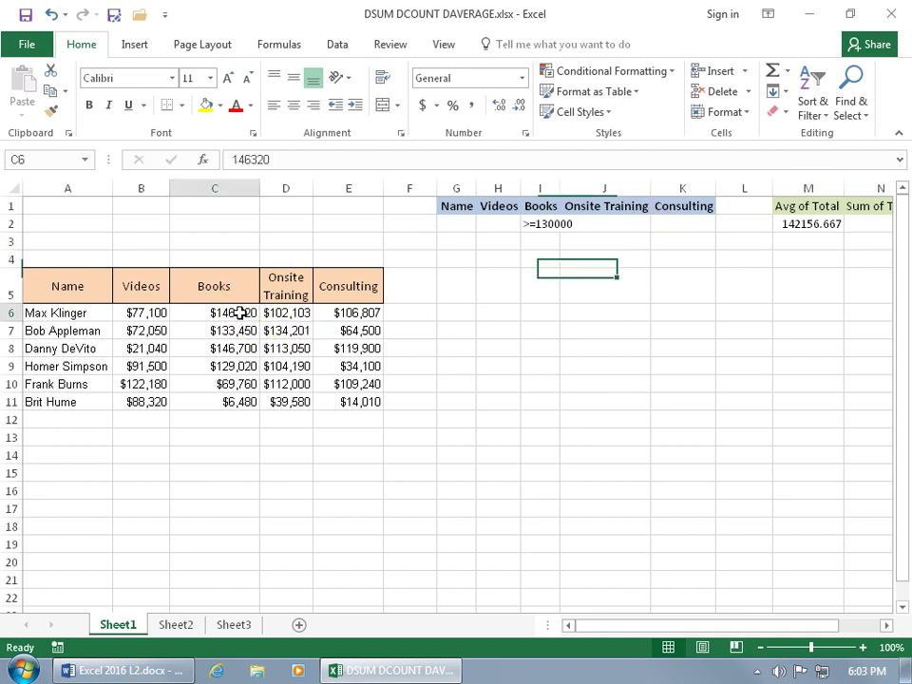
{"action": "left_click", "coordinate": [235, 331], "text": "ctrl"}
{"action": "left_click", "coordinate": [234, 348], "text": "ctrl"}
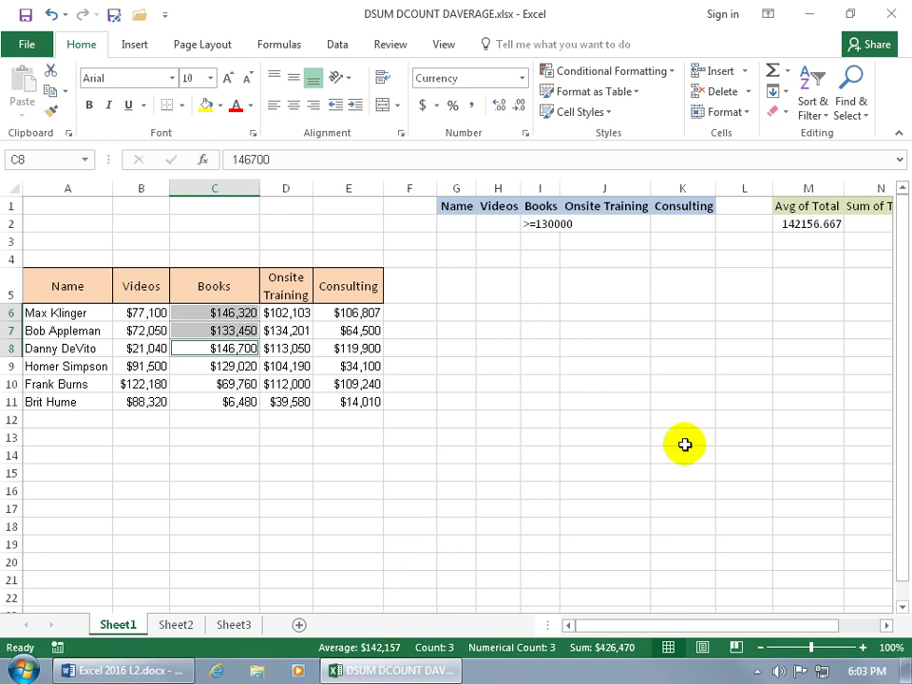
- Decrease M2's decimal places so the average displays as 142157
{"action": "left_click", "coordinate": [814, 224]}
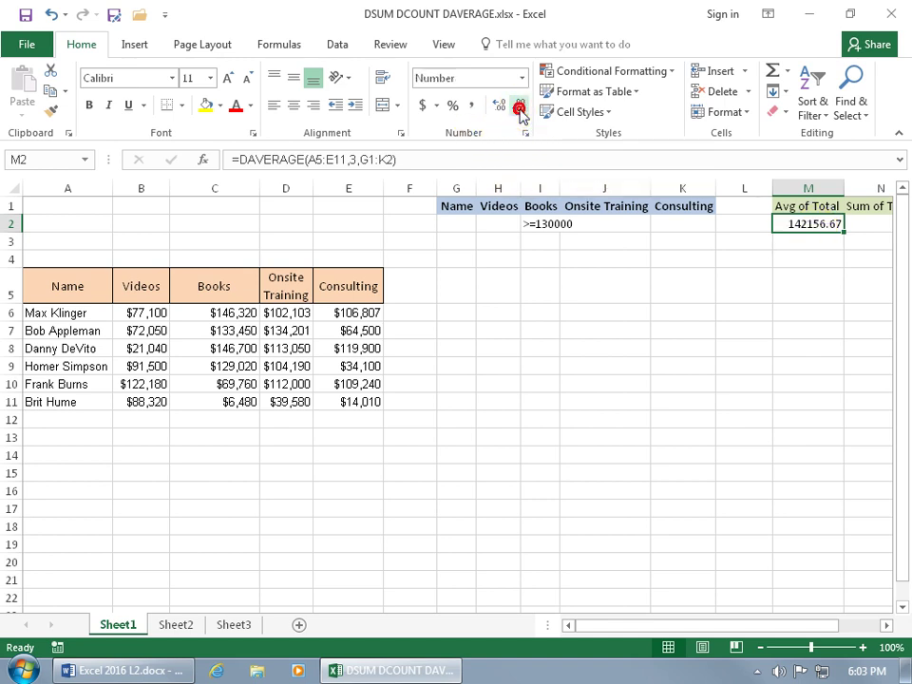
{"action": "left_click", "coordinate": [519, 107]}
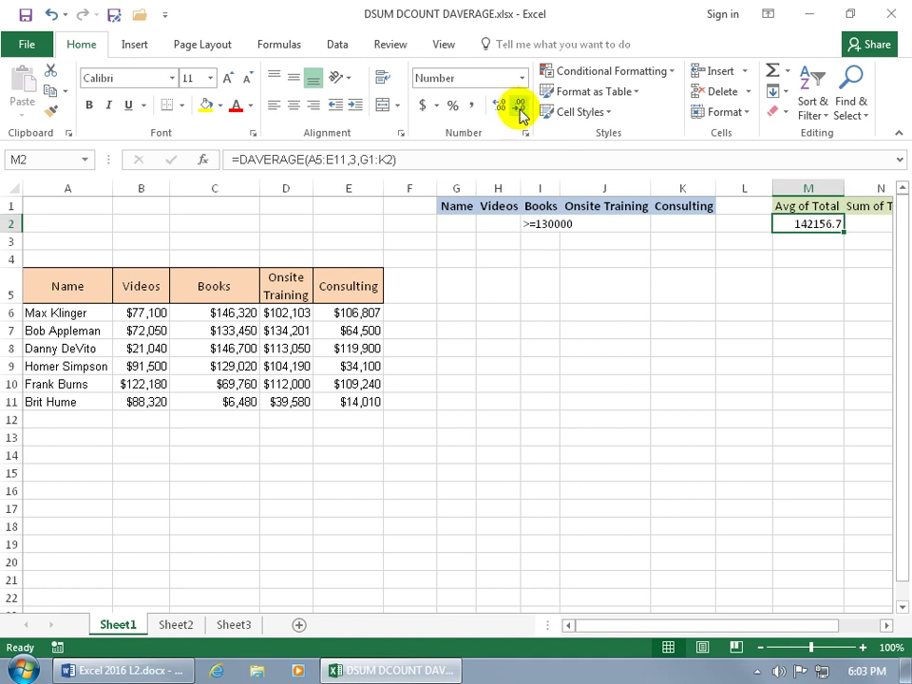
{"action": "left_click", "coordinate": [520, 107]}
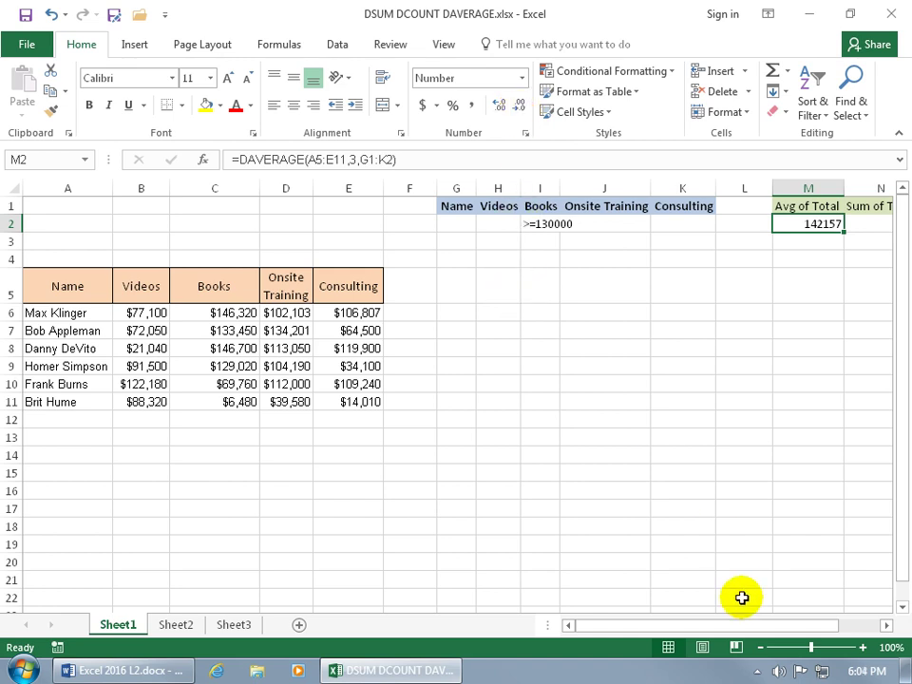
- Delete the Books criterion in I2 and enter >=107000 under Consulting in K2
{"action": "left_click_drag", "start_coordinate": [743, 626], "coordinate": [787, 625]}
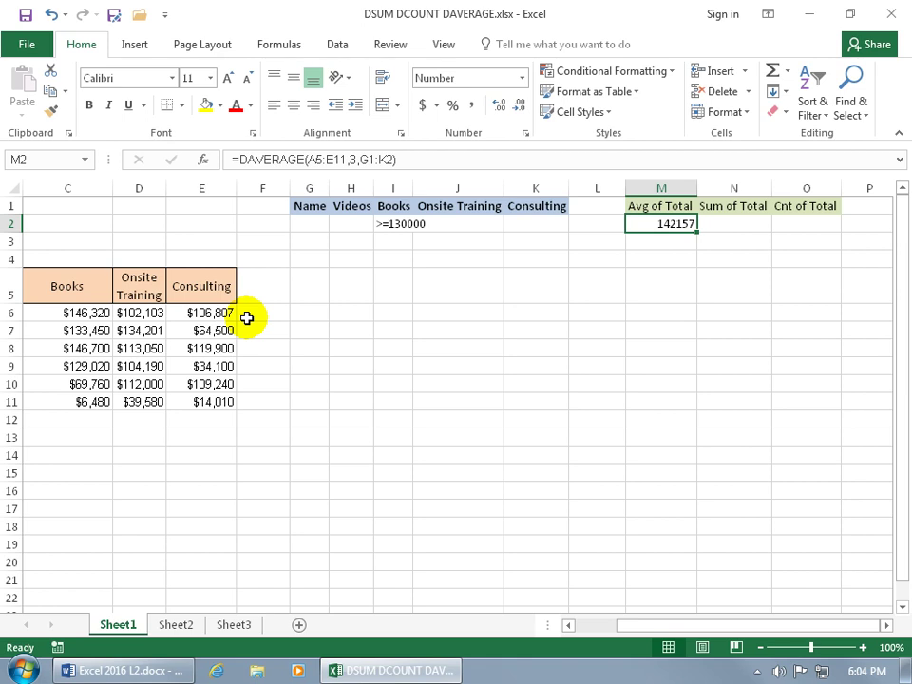
{"action": "left_click", "coordinate": [397, 224]}
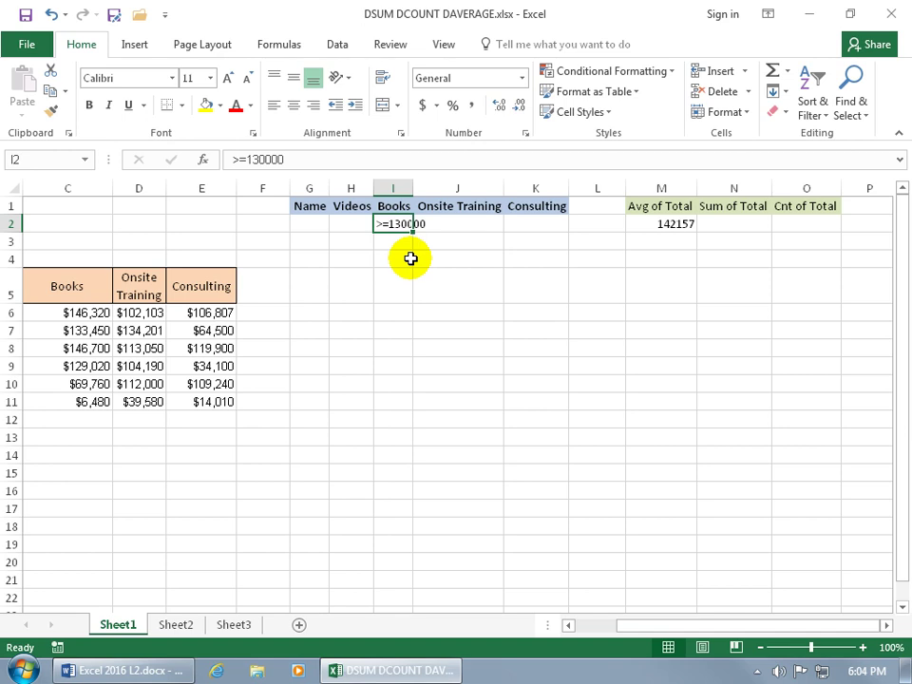
{"action": "key", "text": "Delete"}
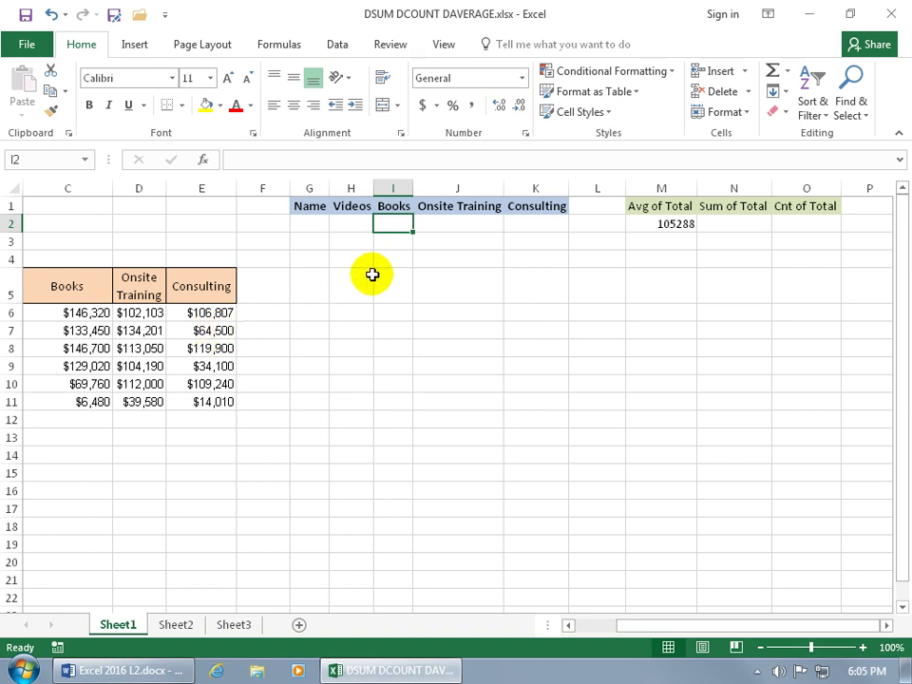
{"action": "left_click", "coordinate": [515, 220]}
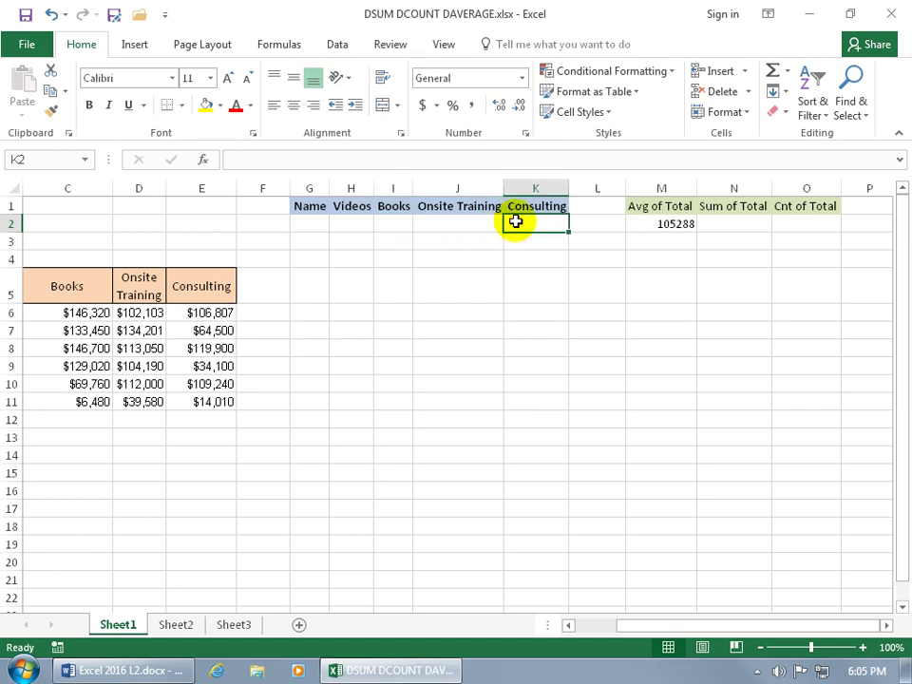
{"action": "type", "text": ">"}
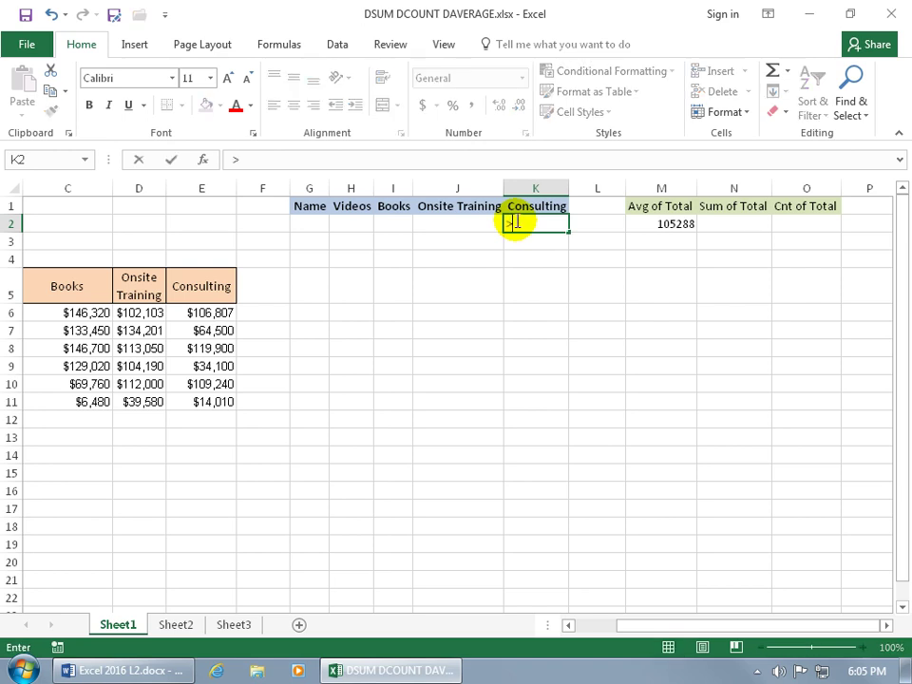
{"action": "type", "text": "=107000"}
{"action": "key", "text": "Return"}
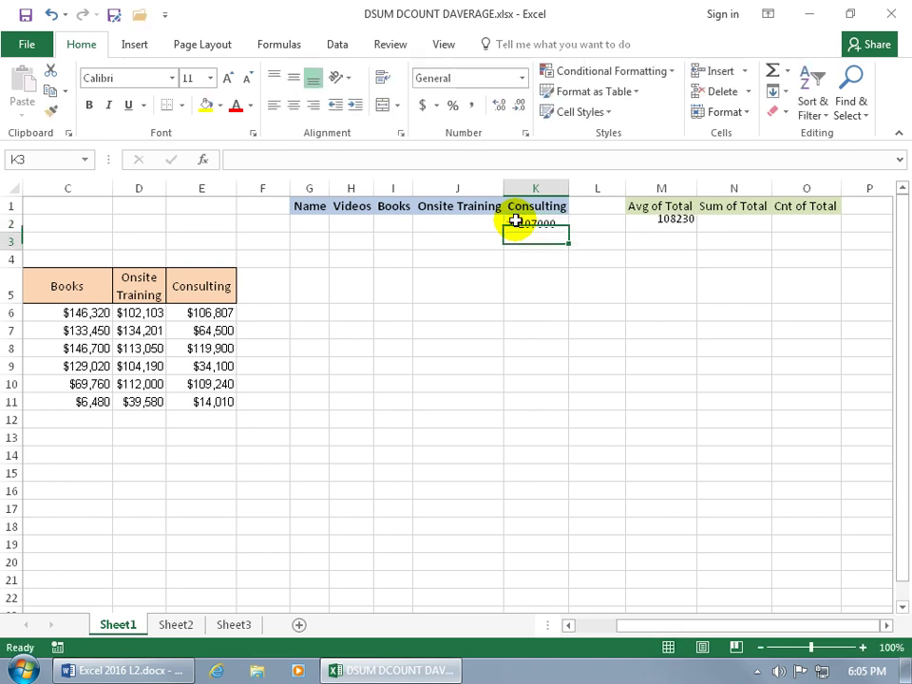
{"action": "left_click", "coordinate": [651, 223]}
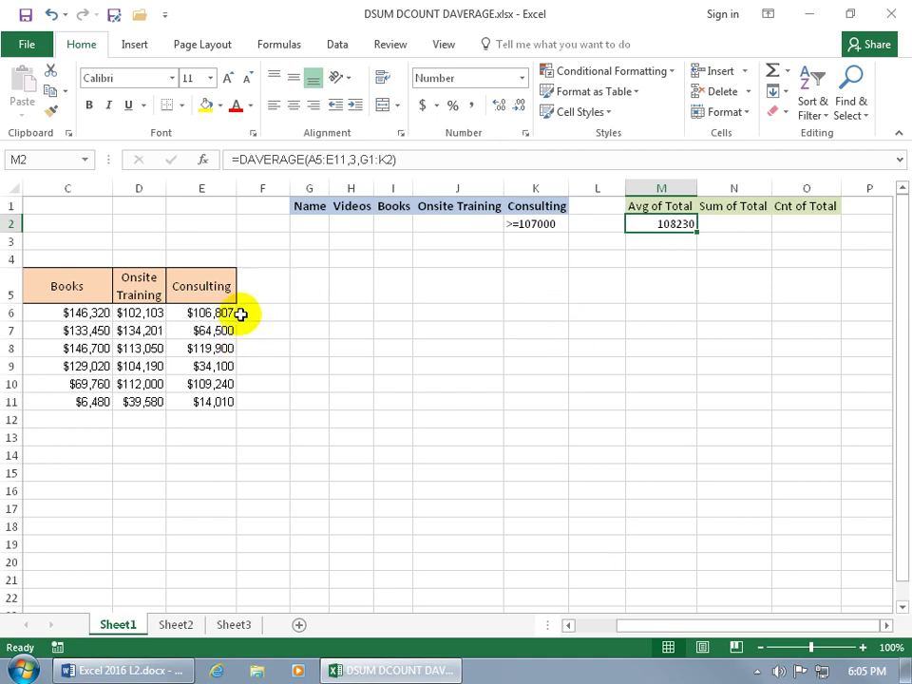
- Clear M2 and start a DCOUNT formula in the Cnt of Total cell O2
{"action": "key", "text": "Delete"}
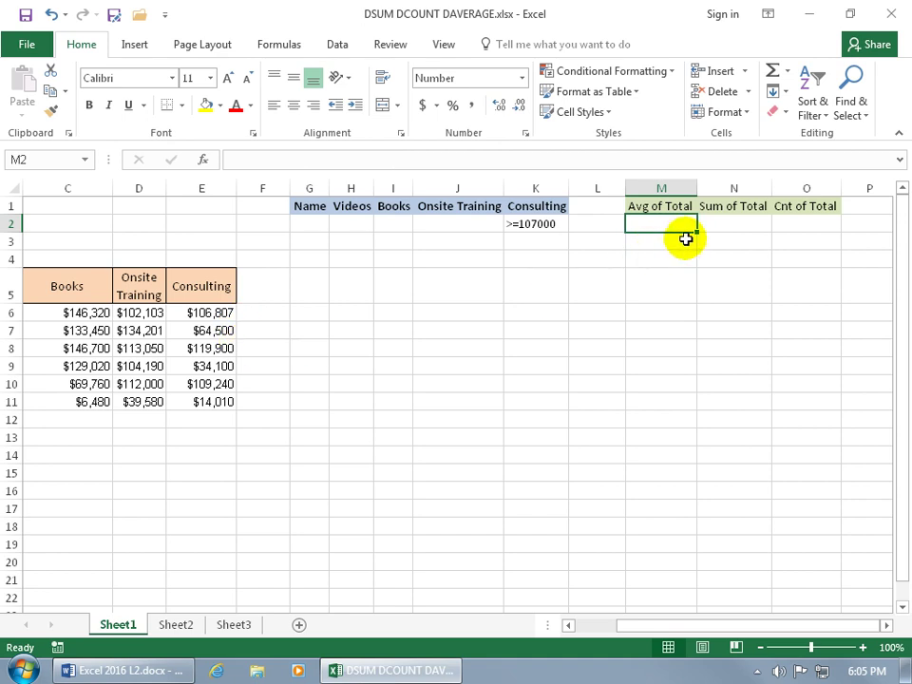
{"action": "left_click", "coordinate": [804, 226]}
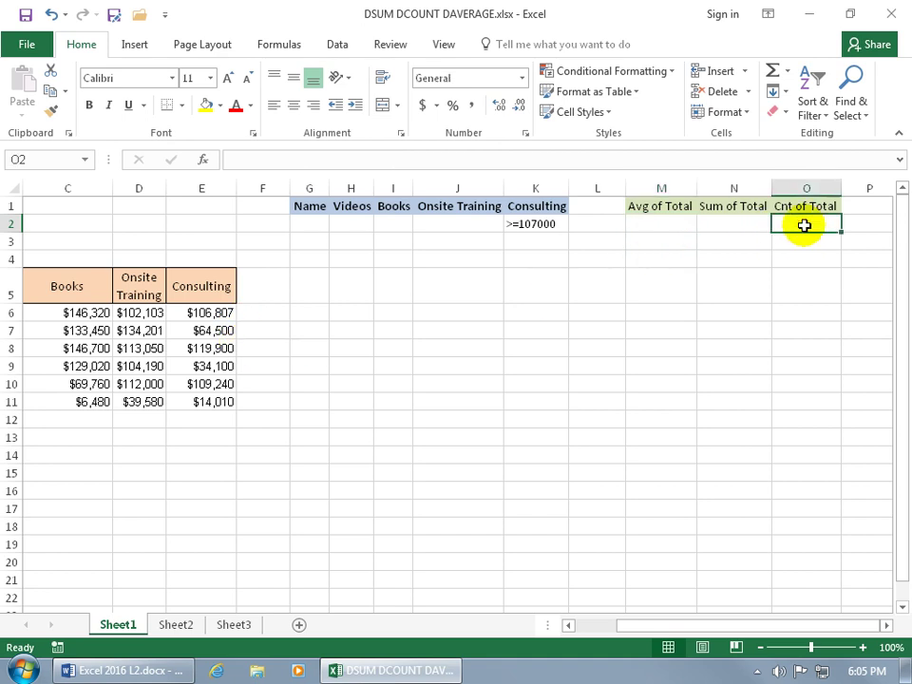
{"action": "type", "text": "=dcou"}
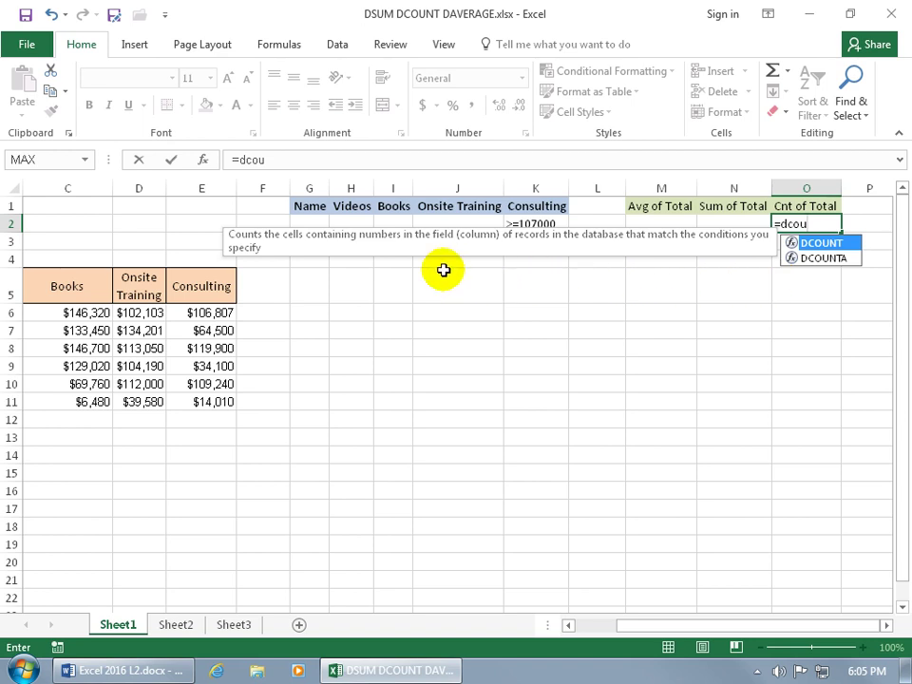
{"action": "key", "text": "Down"}
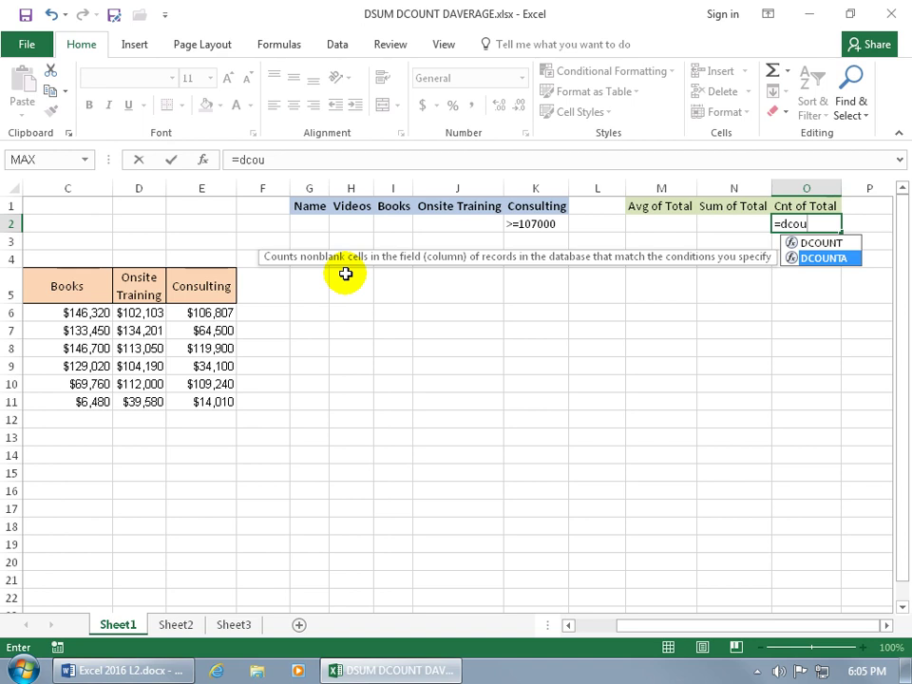
{"action": "key", "text": "Up"}
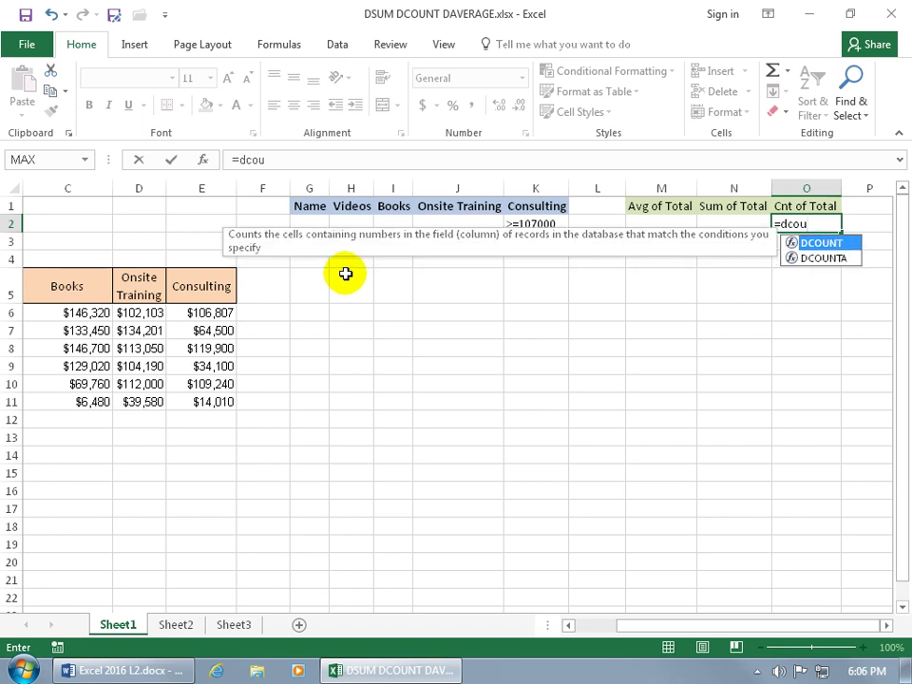
{"action": "key", "text": "Tab"}
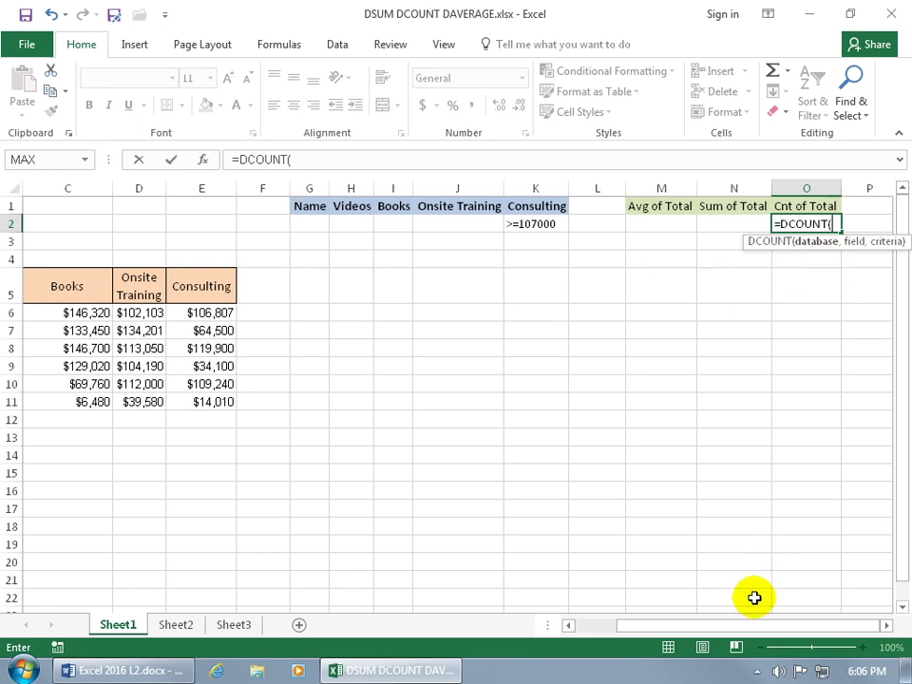
- Complete =DCOUNT(A5:E11,"Consulting",G1:K2), which counts 2 matching records
{"action": "left_click_drag", "start_coordinate": [745, 627], "coordinate": [664, 625]}
{"action": "left_click_drag", "start_coordinate": [71, 287], "coordinate": [362, 401]}
{"action": "type", "text": ","}
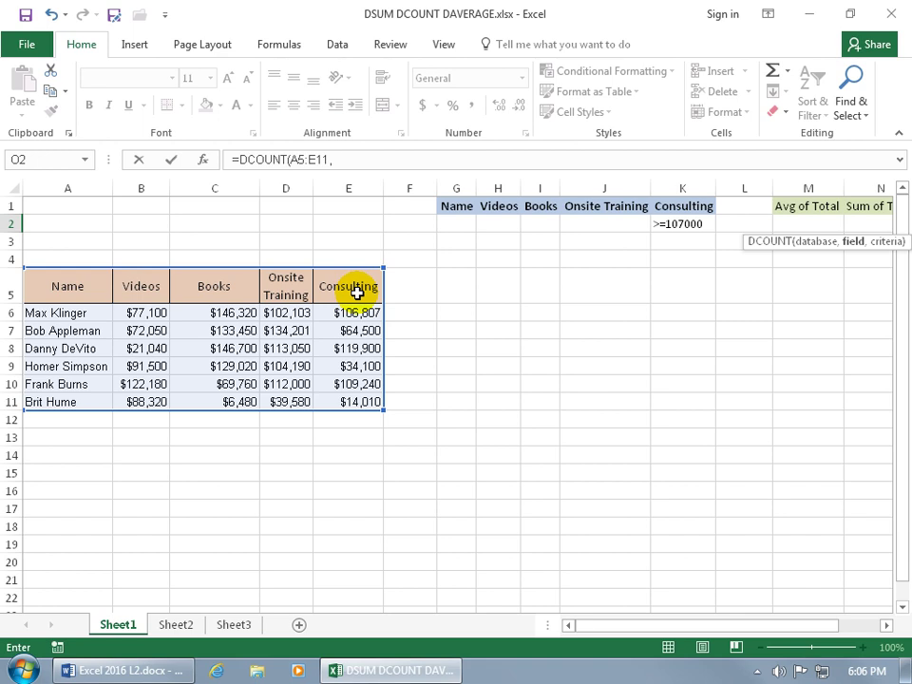
{"action": "type", "text": "\"Consulting"}
{"action": "type", "text": "\","}
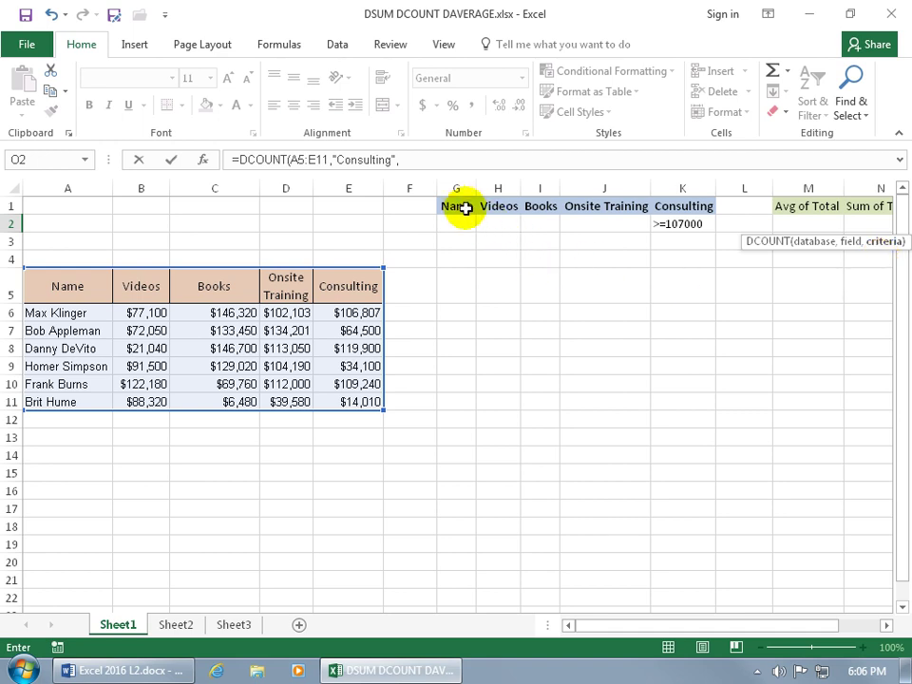
{"action": "left_click_drag", "start_coordinate": [462, 206], "coordinate": [696, 225]}
{"action": "key", "text": "Return"}
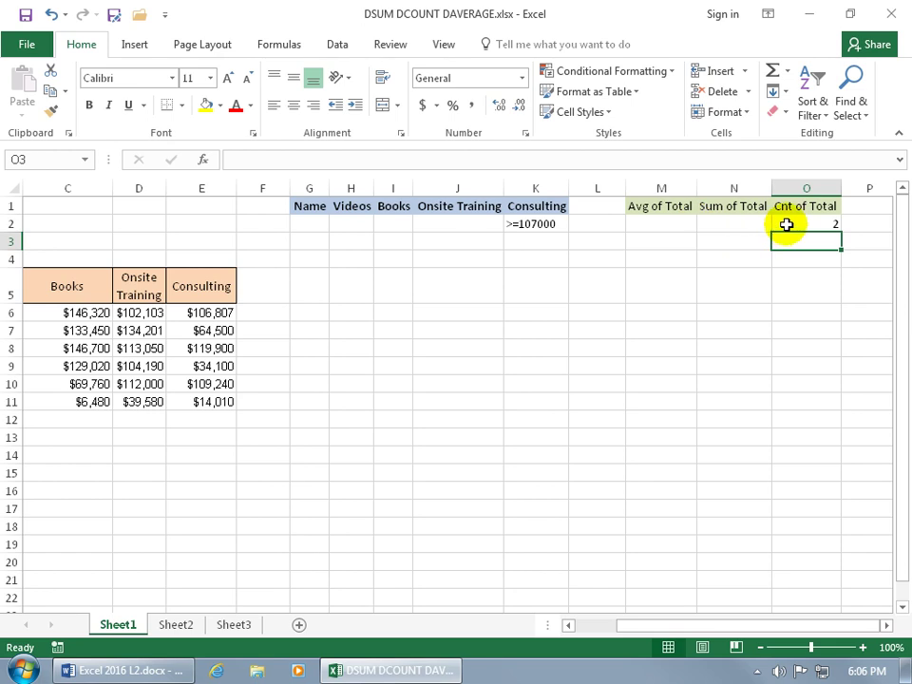
{"action": "double_click", "coordinate": [513, 223]}
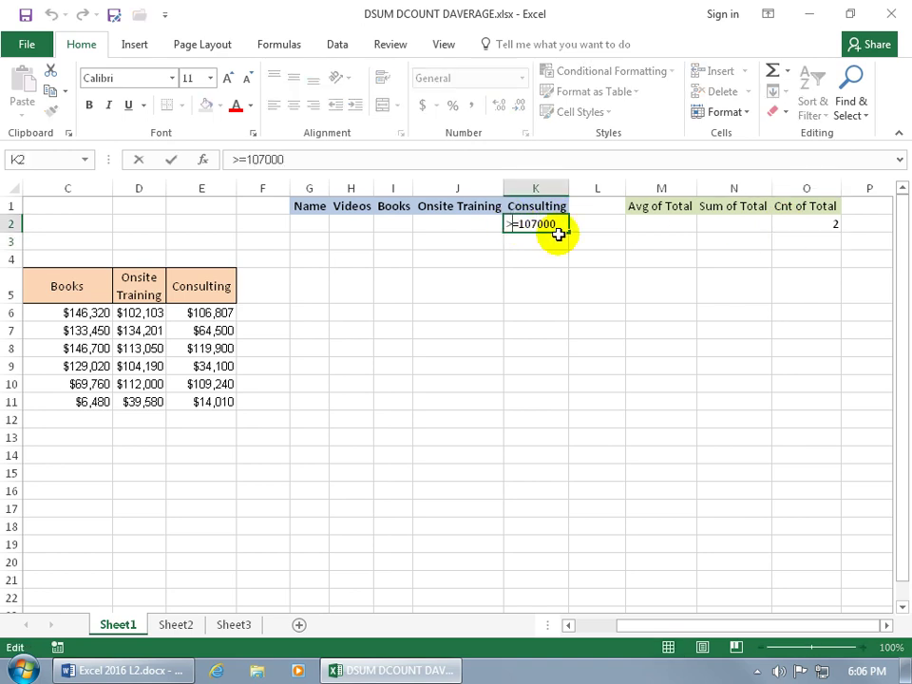
{"action": "key", "text": "BackSpace"}
{"action": "type", "text": "<"}
{"action": "key", "text": "Return"}
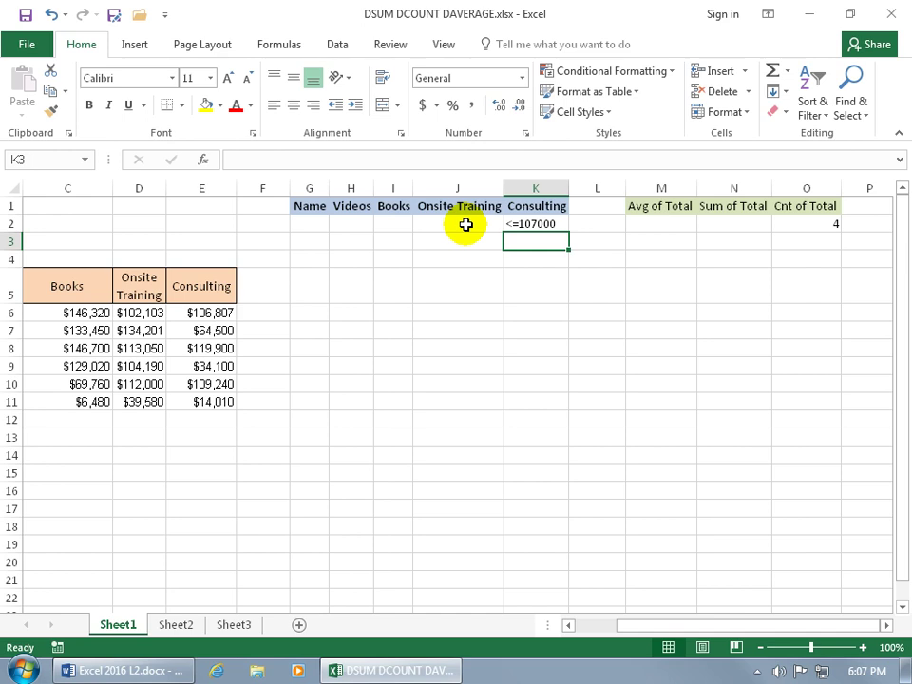
{"action": "double_click", "coordinate": [511, 223]}
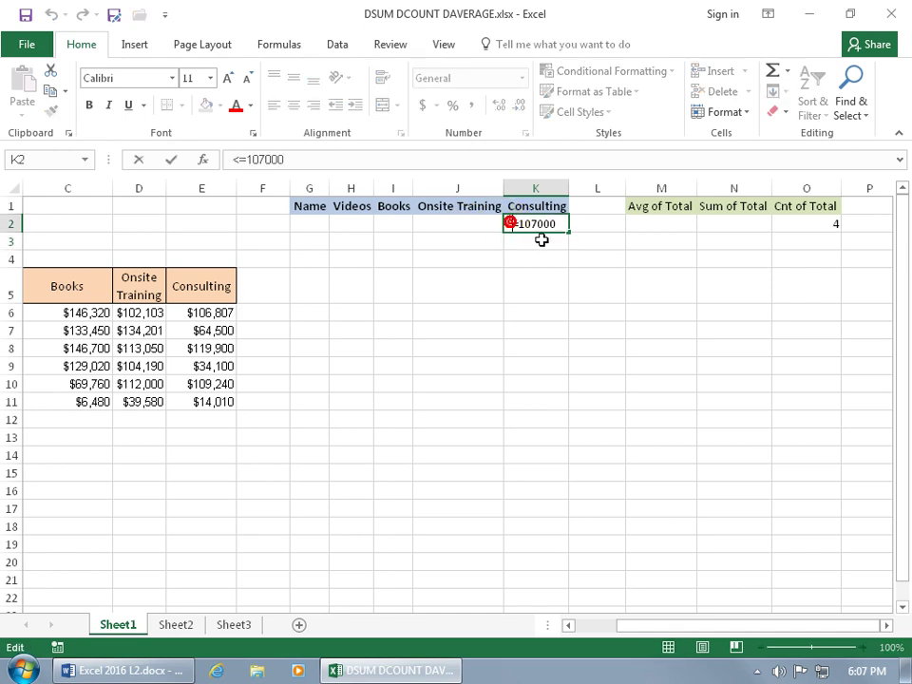
{"action": "key", "text": "BackSpace"}
{"action": "type", "text": ">"}
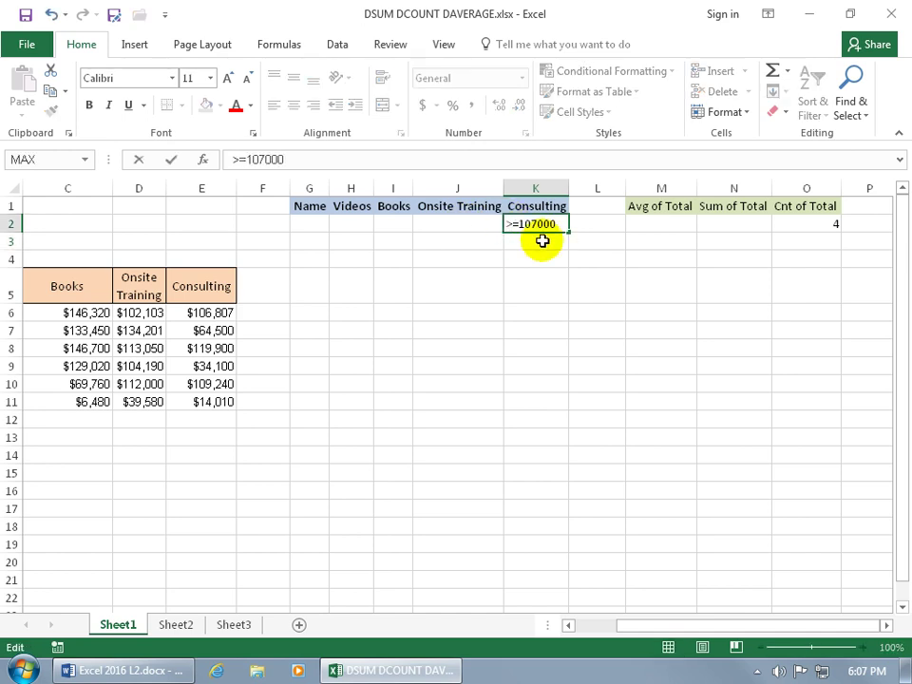
{"action": "key", "text": "Return"}
- Enter the criterion >112000 in J2 under the Onsite Training header
{"action": "left_click", "coordinate": [484, 224]}
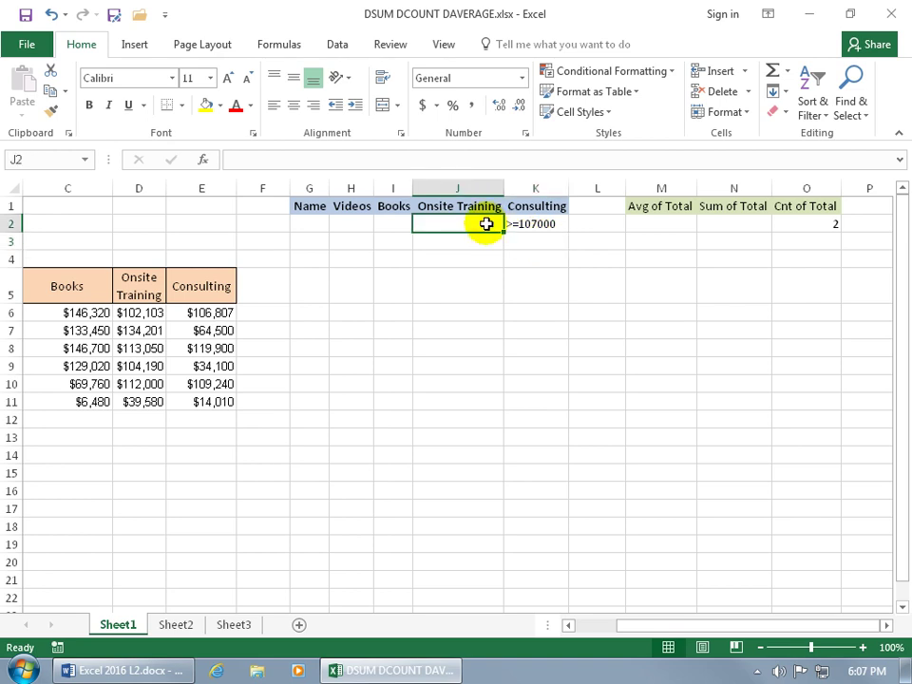
{"action": "type", "text": ">"}
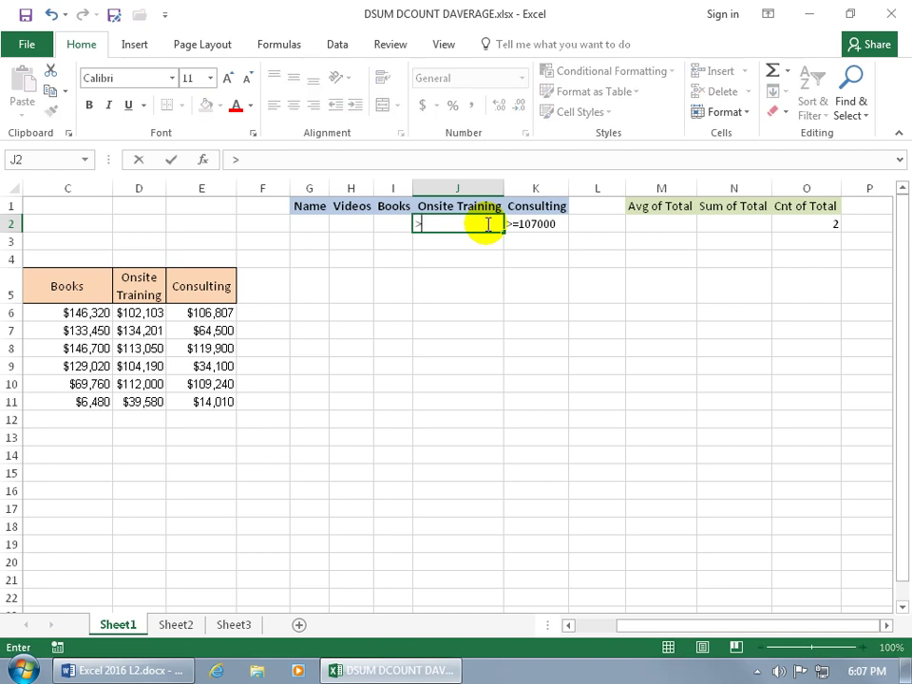
{"action": "type", "text": "112000"}
{"action": "key", "text": "Return"}
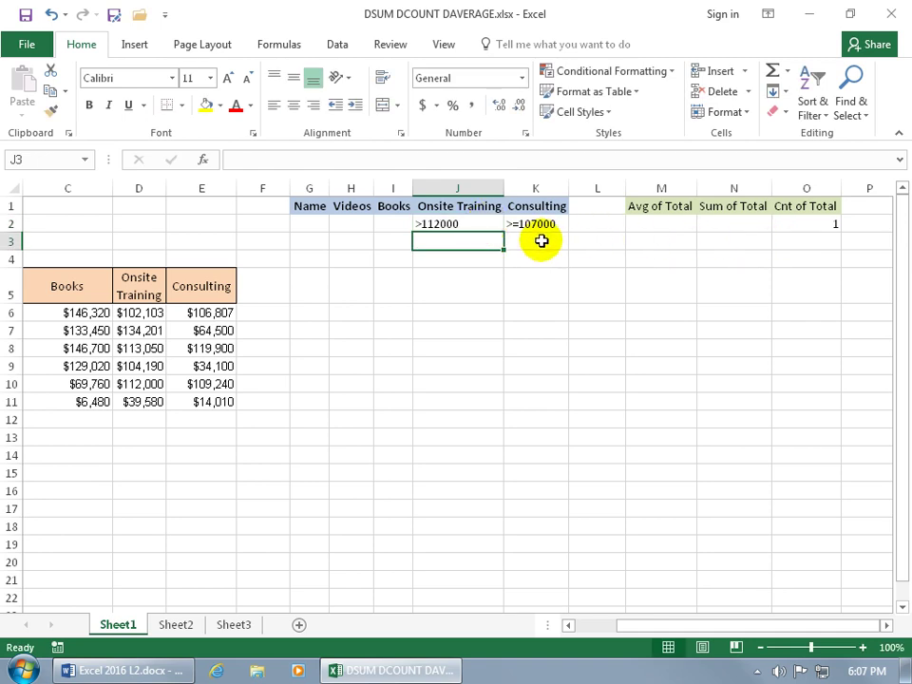
- Compare the Onsite Training and Consulting values in rows 8 and 10 to confirm the single matching record
{"action": "left_click", "coordinate": [224, 348]}
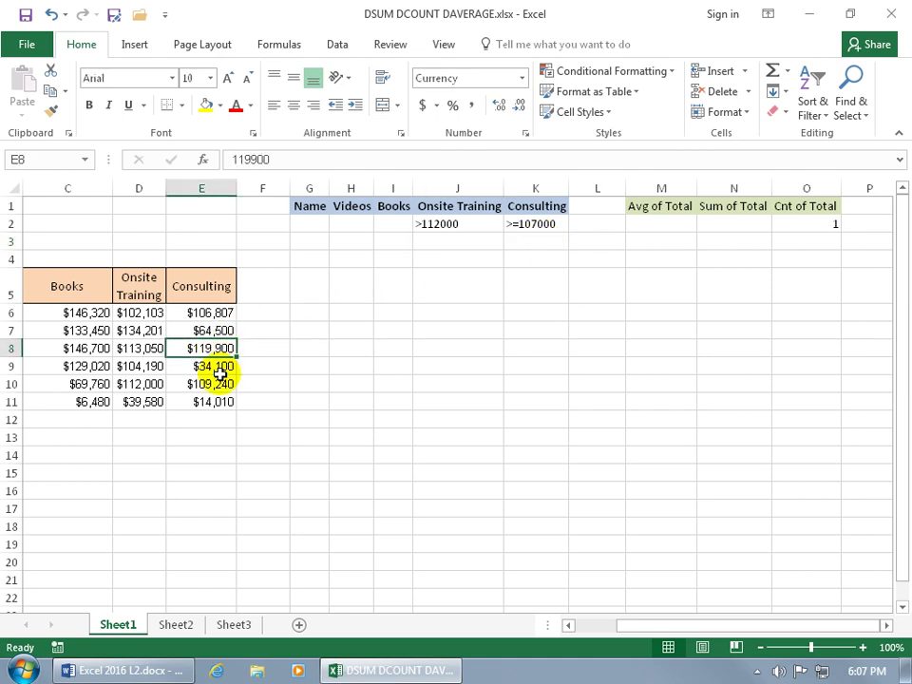
{"action": "left_click", "coordinate": [219, 384], "text": "ctrl"}
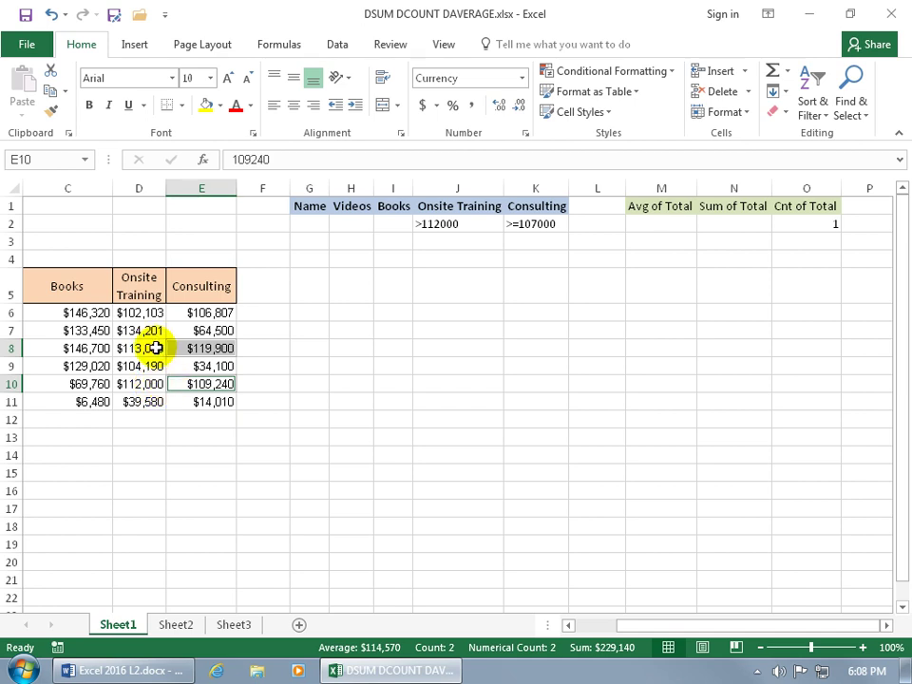
{"action": "left_click_drag", "start_coordinate": [156, 348], "coordinate": [191, 348]}
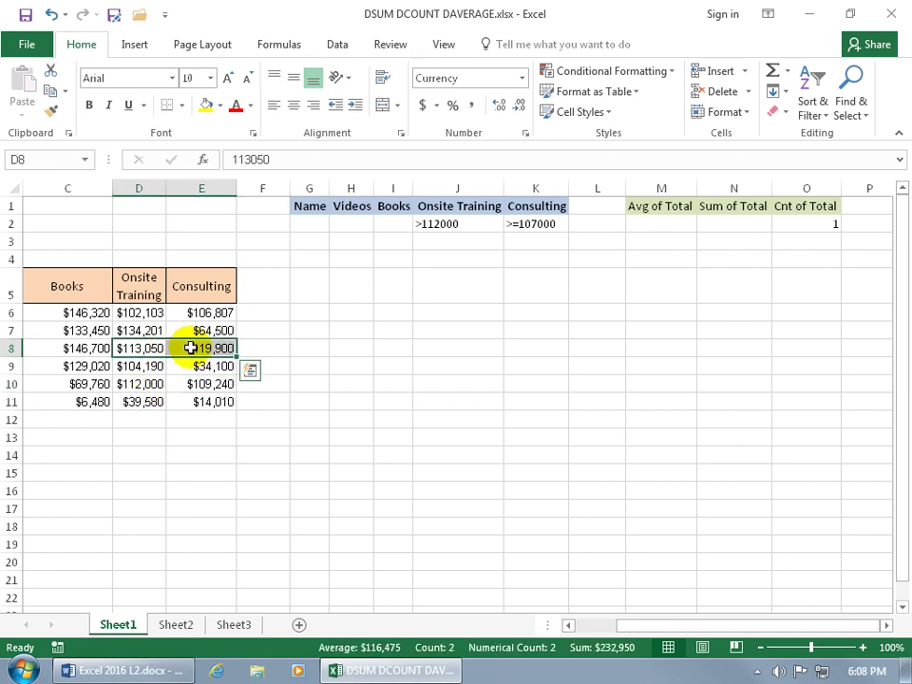
{"action": "key", "text": "Home"}
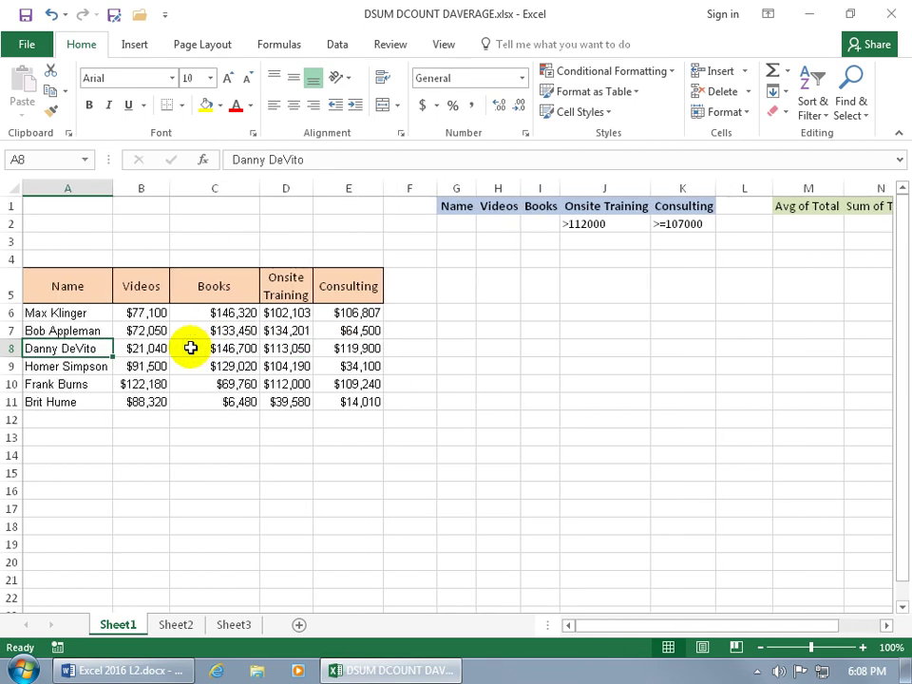